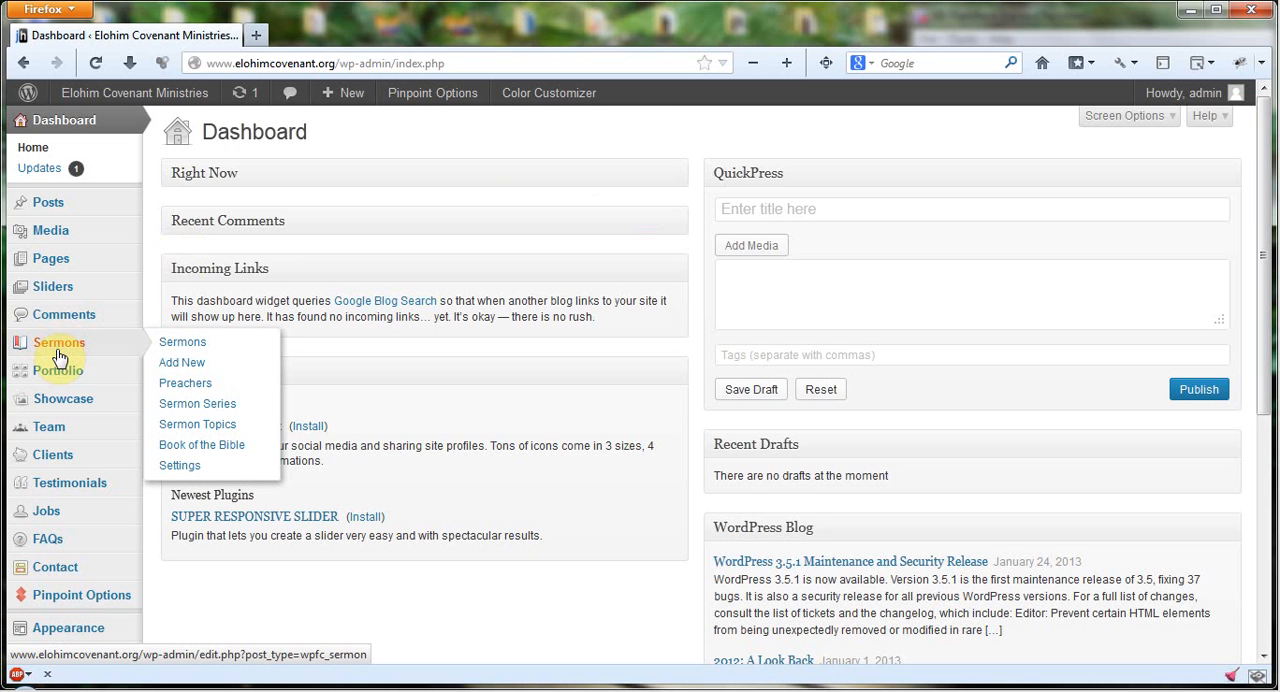
Step: Open the Test Sermon 2 entry from the sermons list for editing and select its title text
left_click(212, 348)
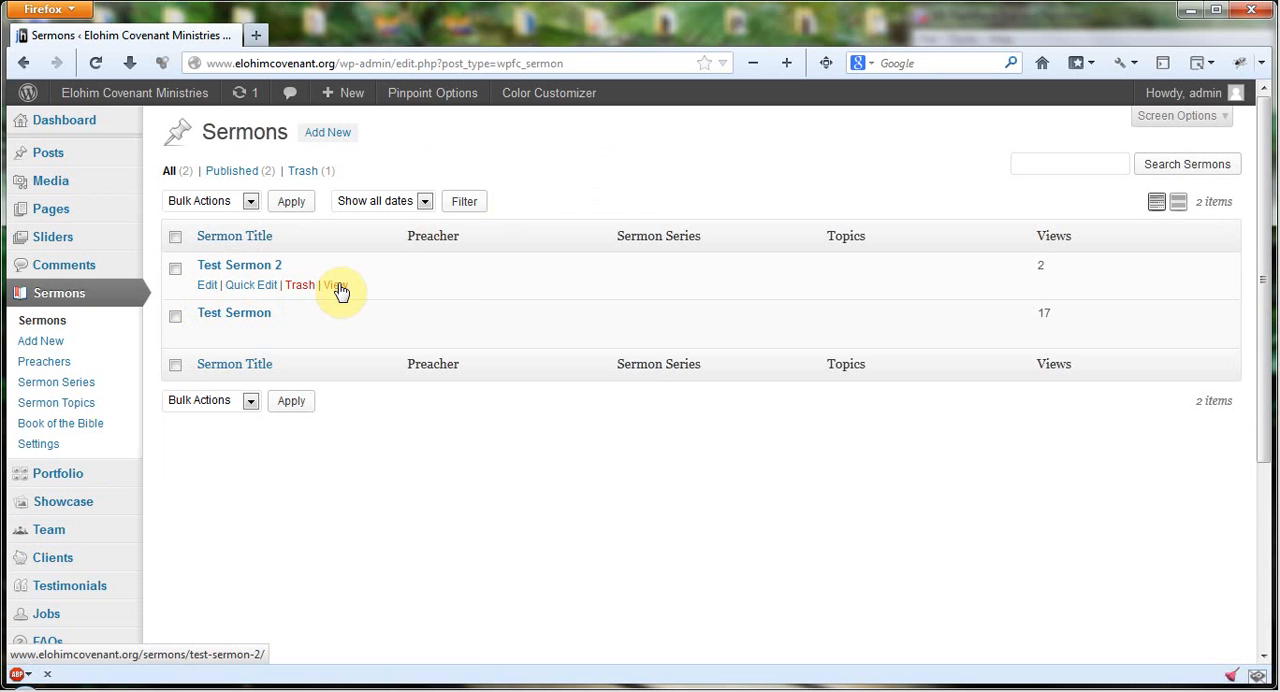
left_click(240, 267)
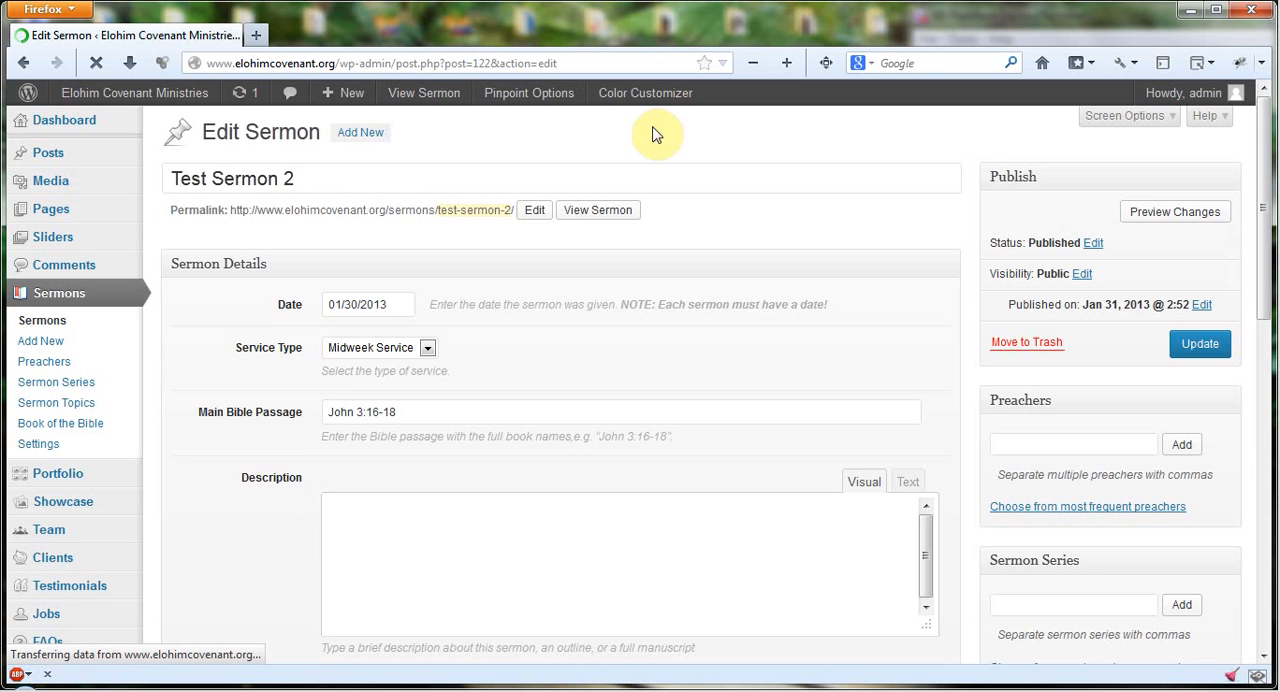
scroll(856, 200, "down", 5)
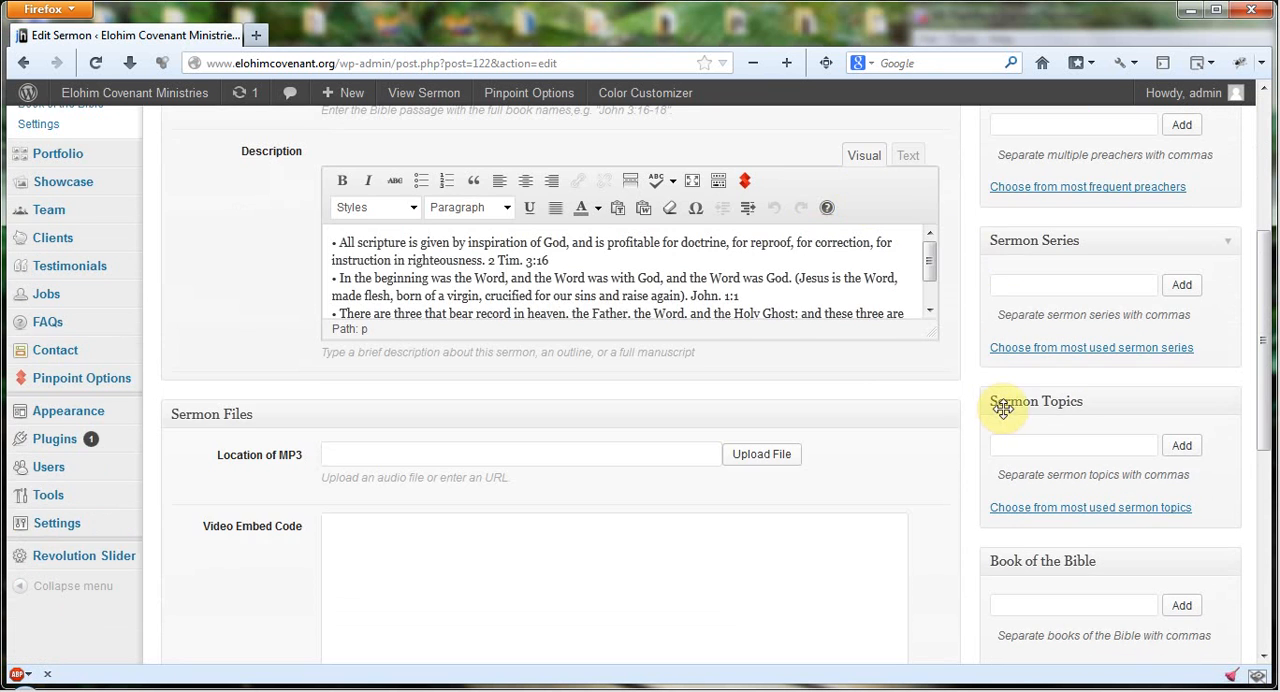
scroll(1000, 400, "up", 4)
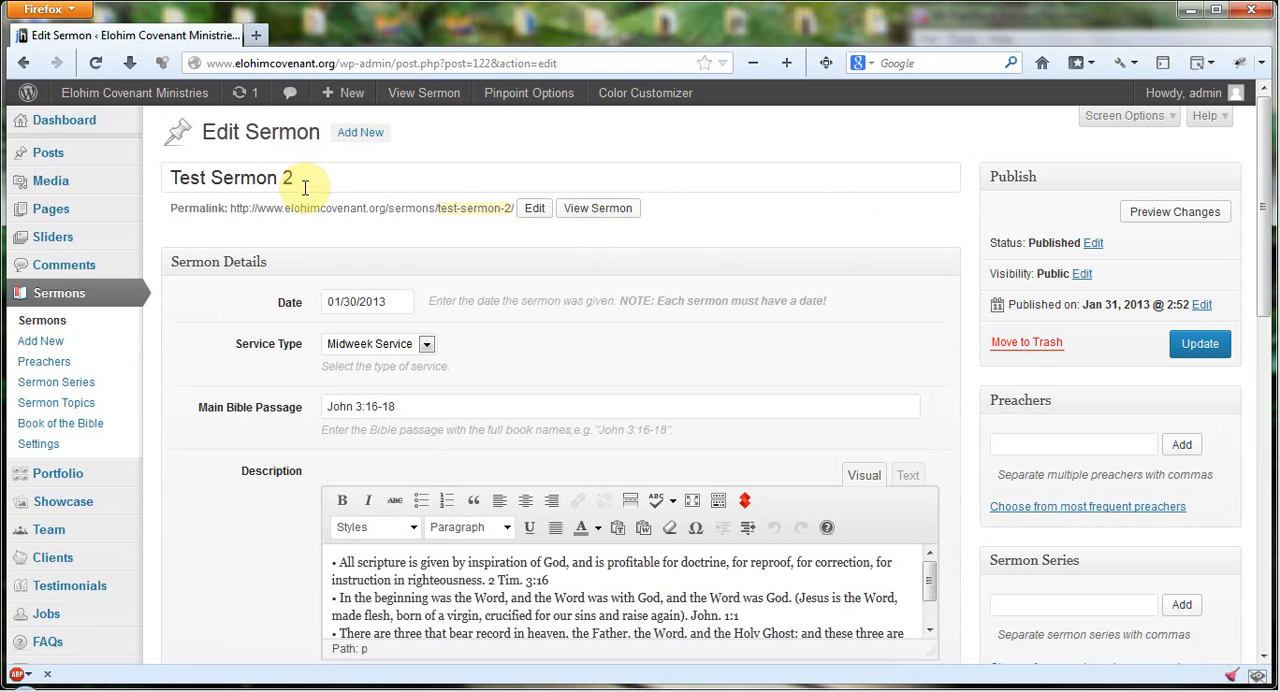
left_click_drag(305, 176, 154, 165)
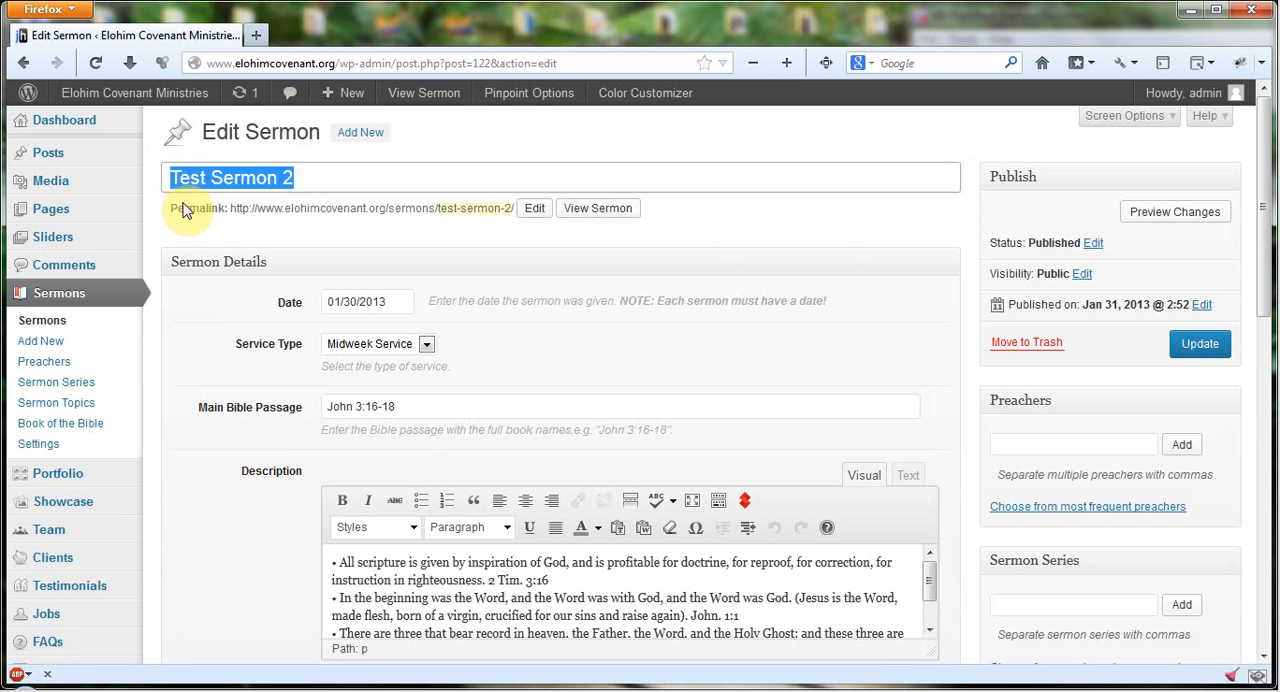
Step: Open the site's home page in a new tab, examine how Test Sermon 2 is listed under Latest Sermons, and return to the sermon editor
scroll(808, 213, "down", 2)
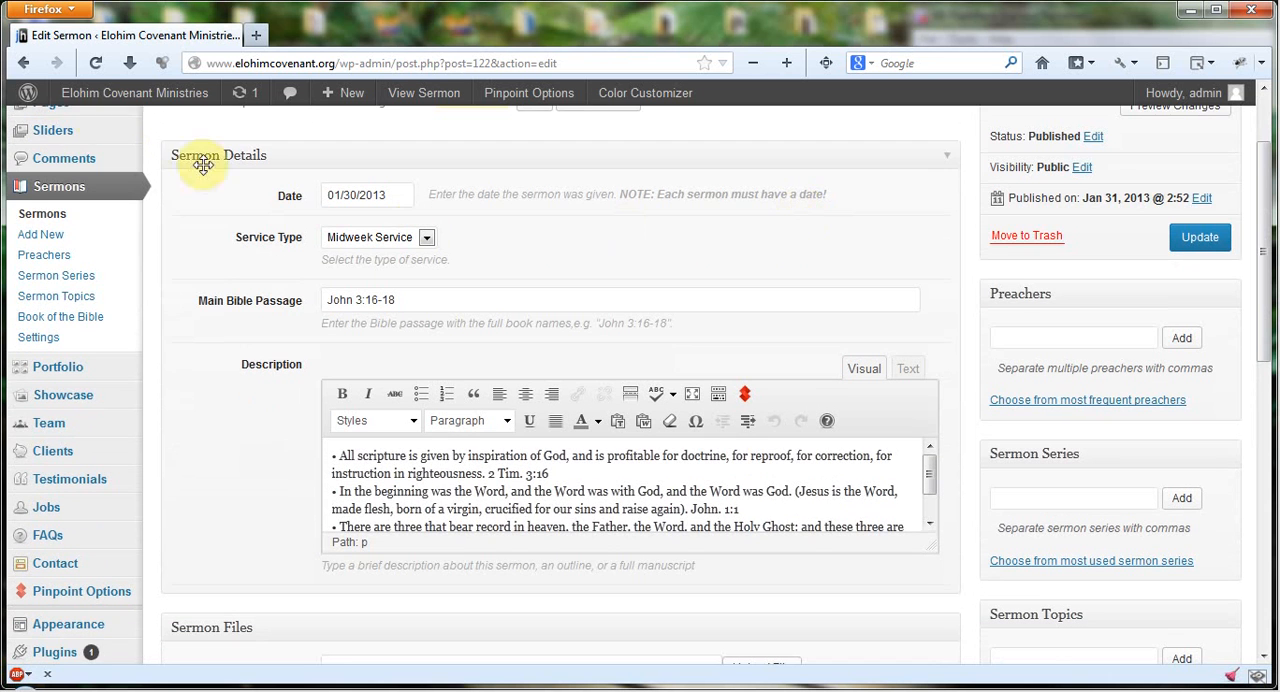
right_click(160, 92)
left_click(180, 105)
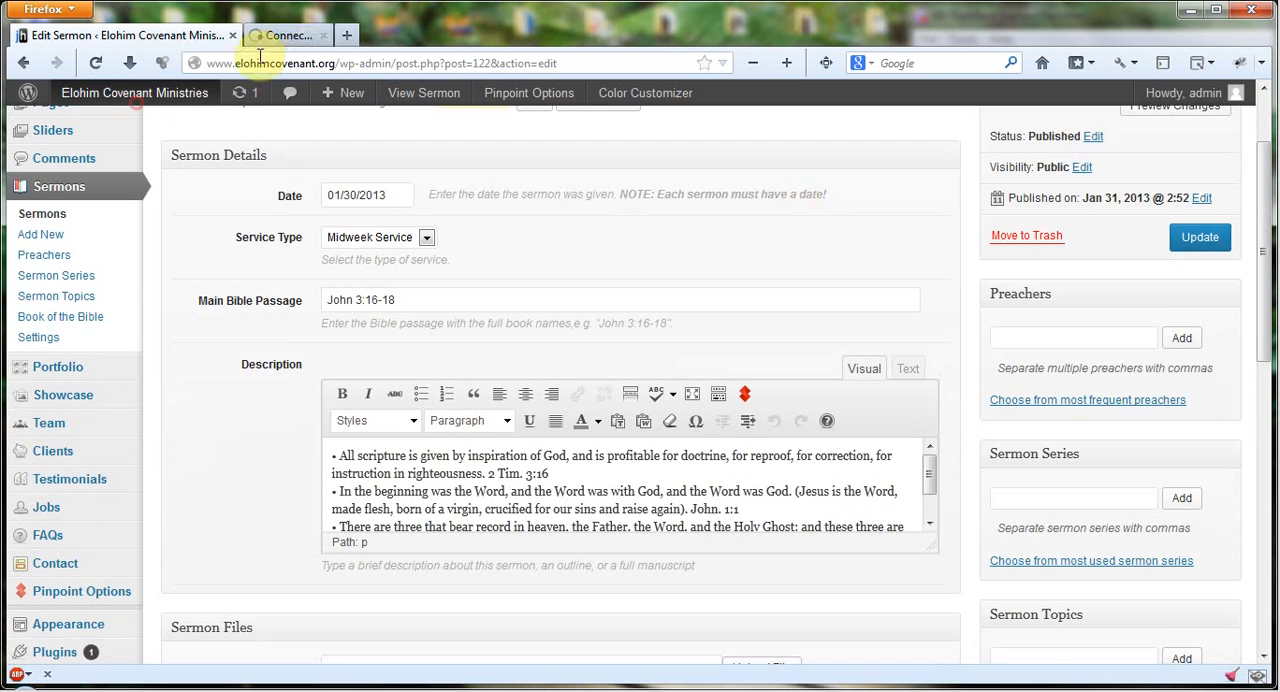
left_click(320, 35)
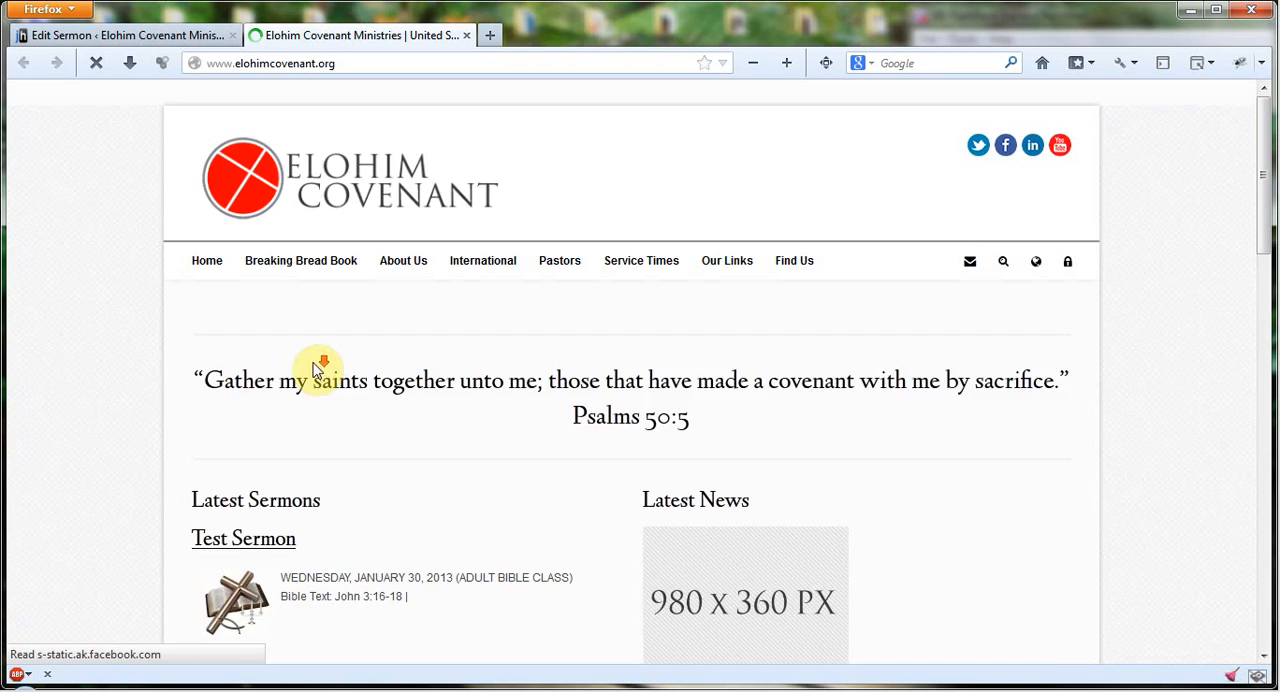
scroll(318, 368, "down", 3)
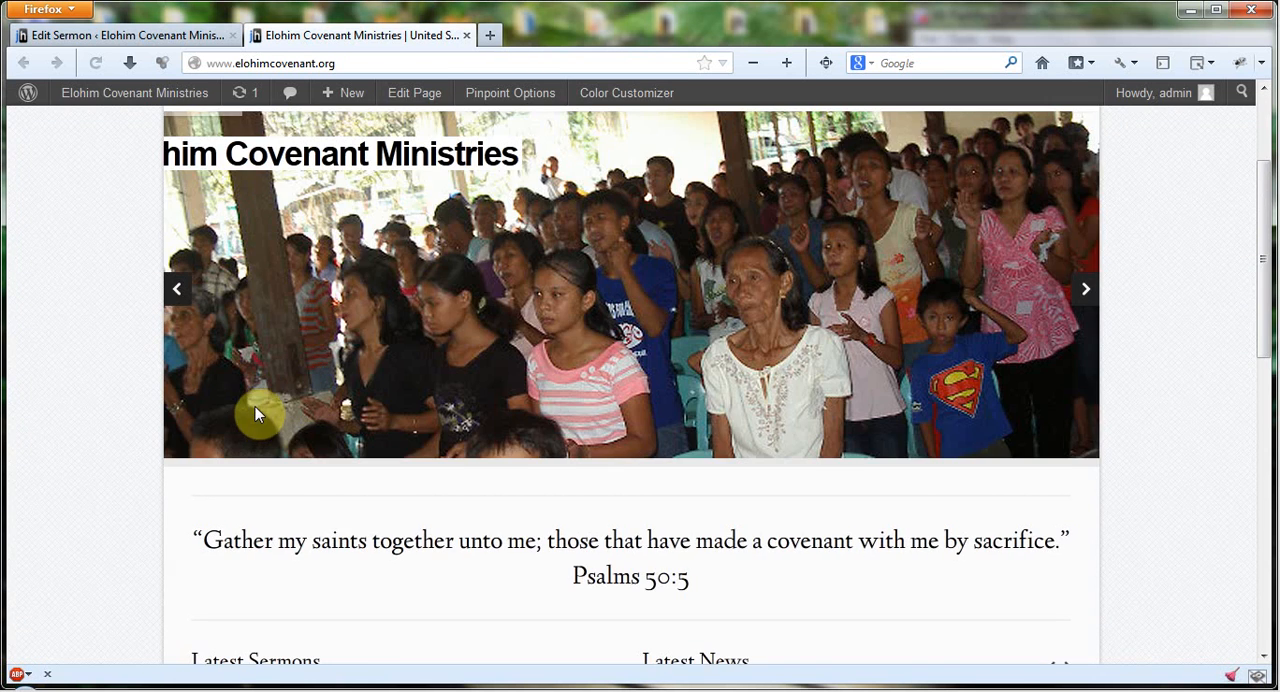
scroll(257, 414, "down", 7)
left_click(147, 33)
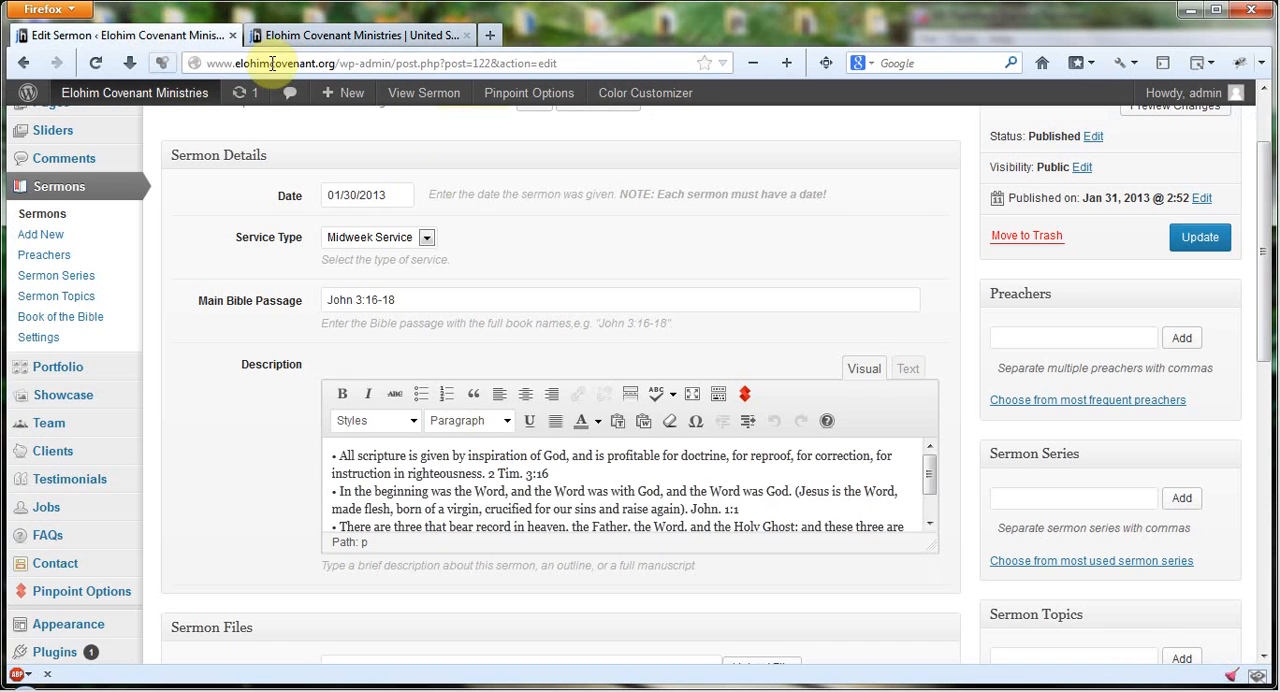
scroll(434, 189, "up", 2)
left_click(360, 44)
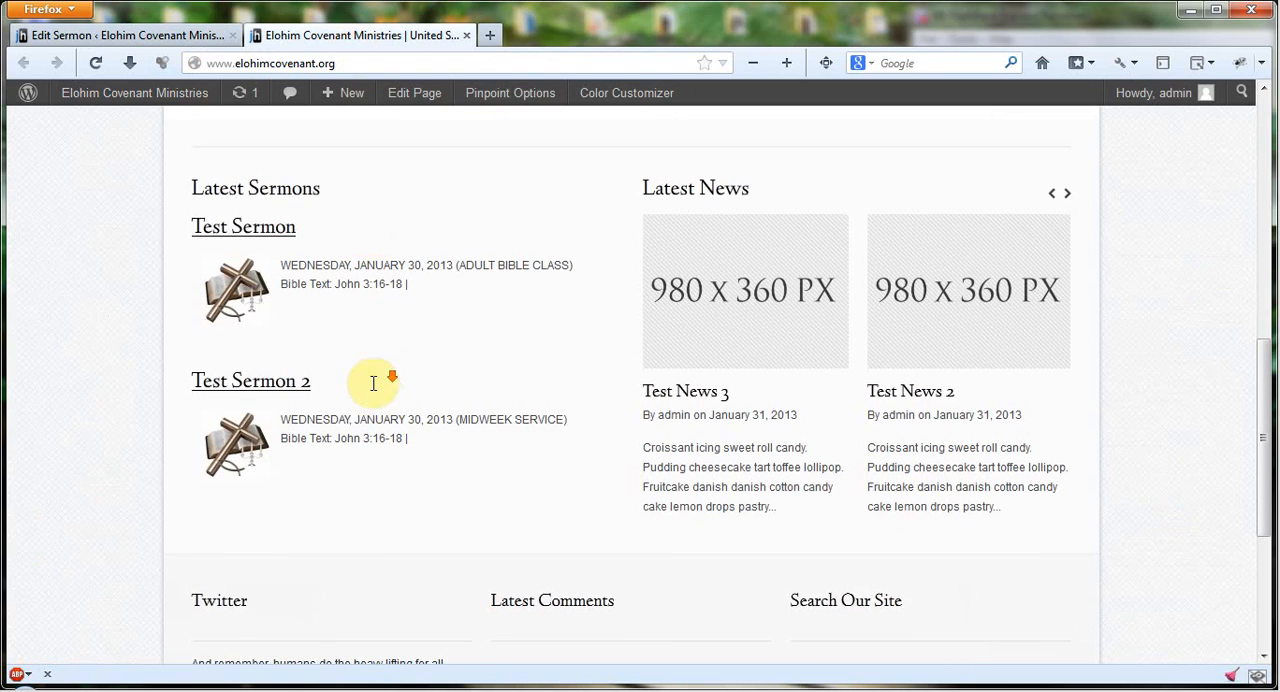
scroll(354, 380, "down", 2)
left_click(157, 38)
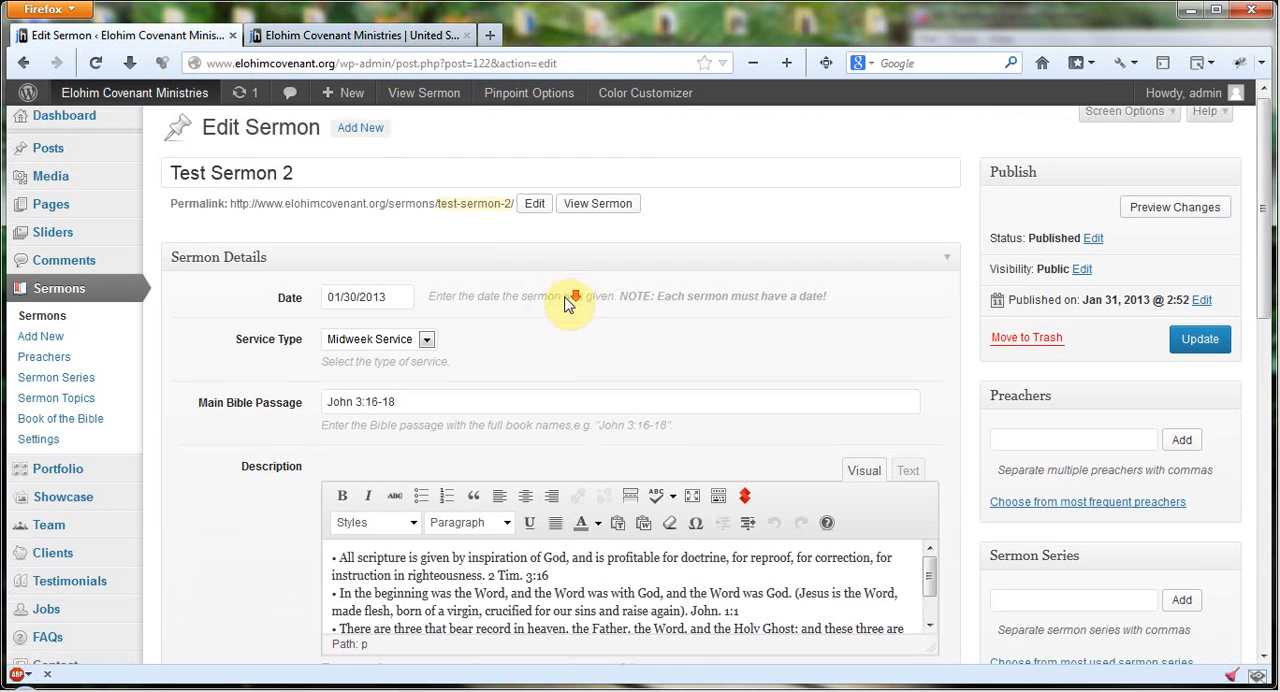
Step: View the sermon date's calendar without changing it, and compare the date with the home page listing
scroll(400, 257, "down", 4)
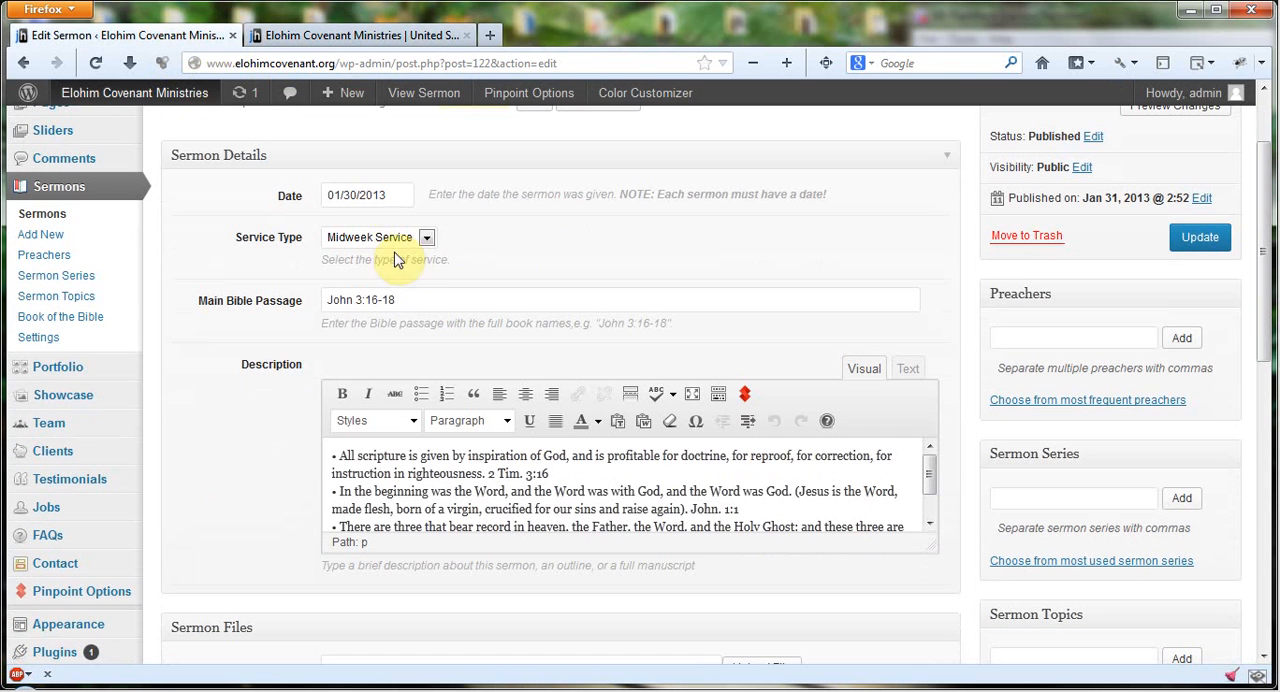
left_click(404, 192)
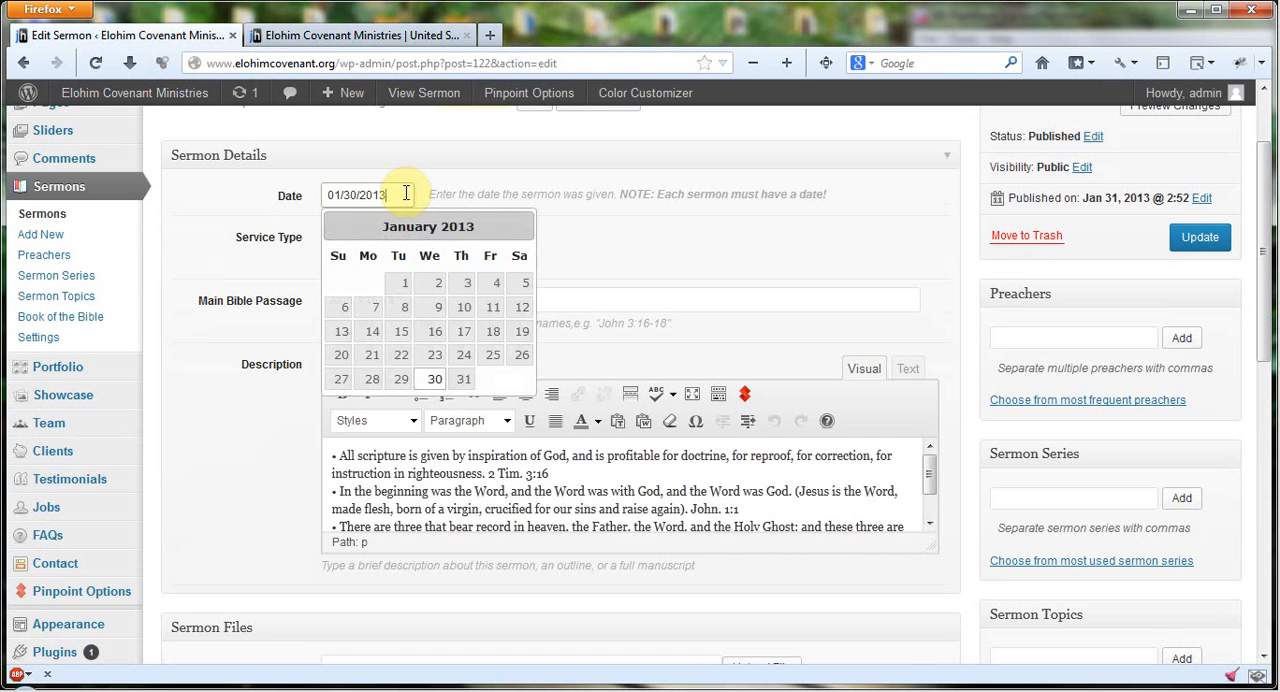
left_click(690, 249)
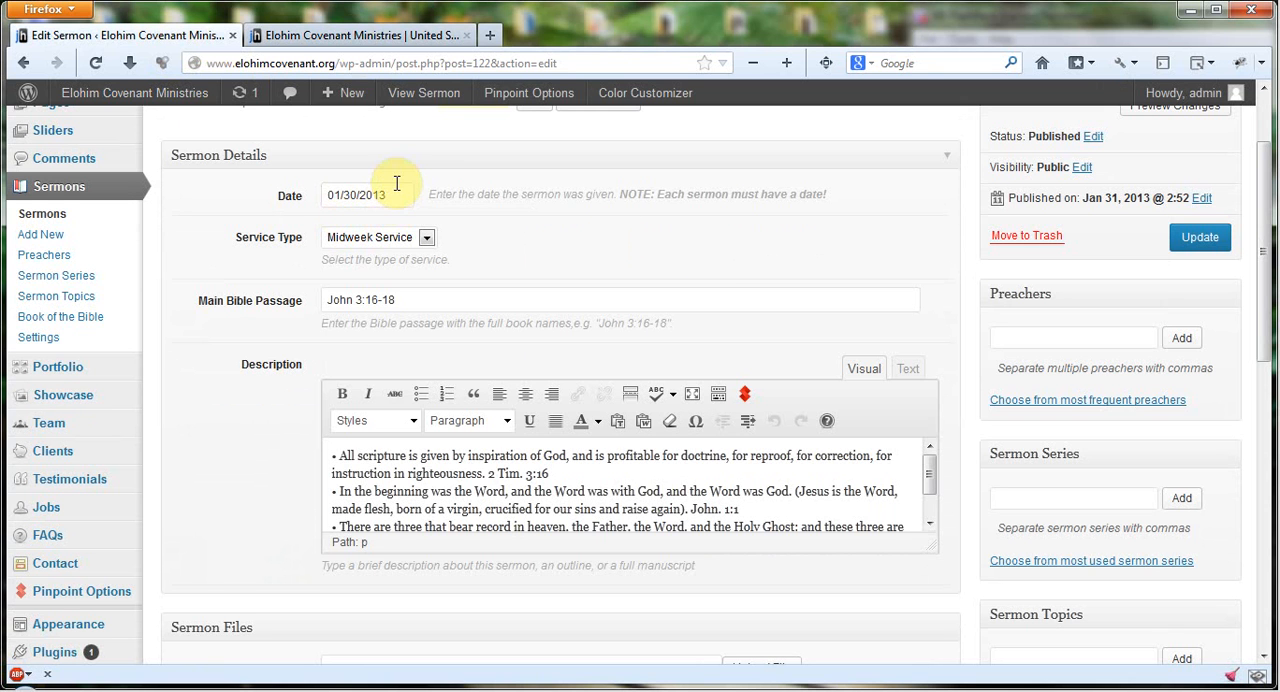
left_click(1199, 245)
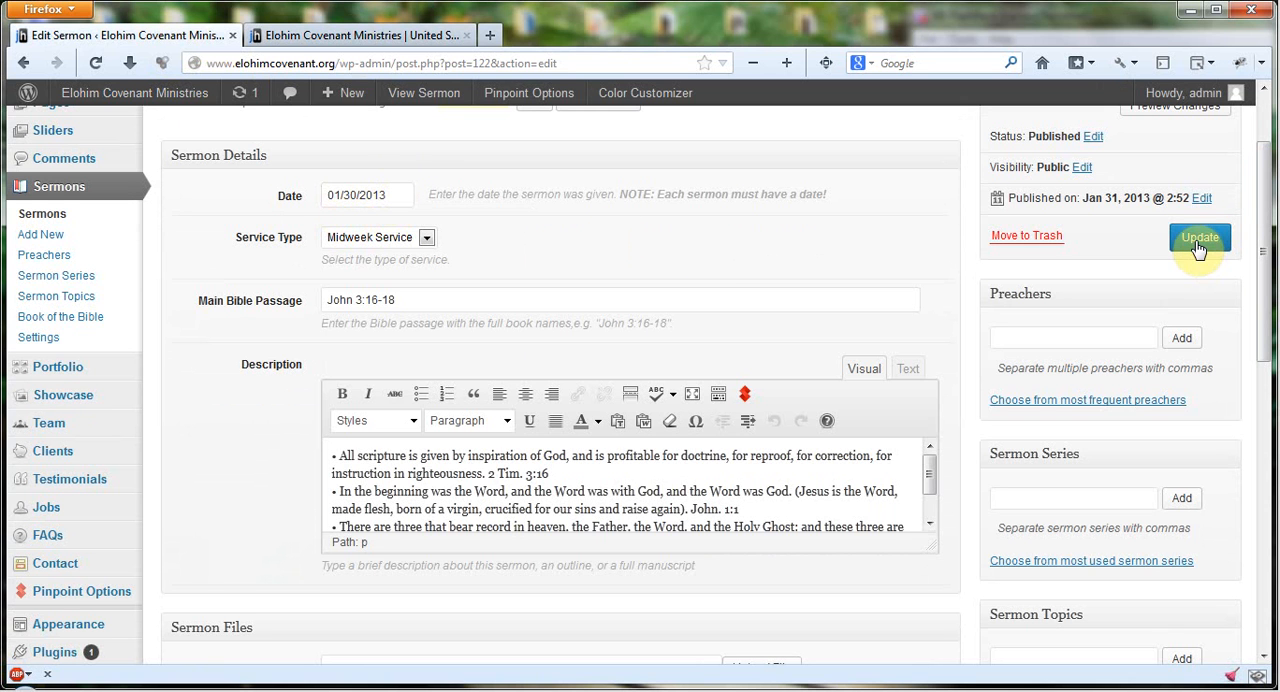
left_click(300, 34)
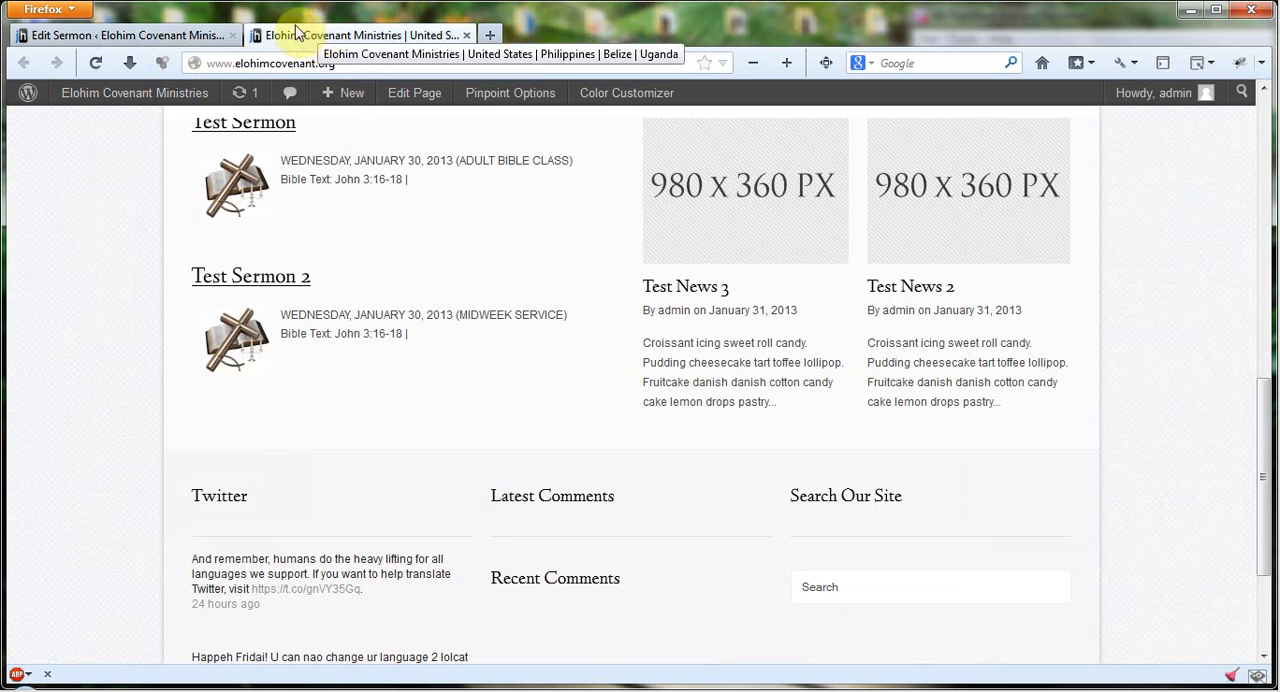
left_click(90, 36)
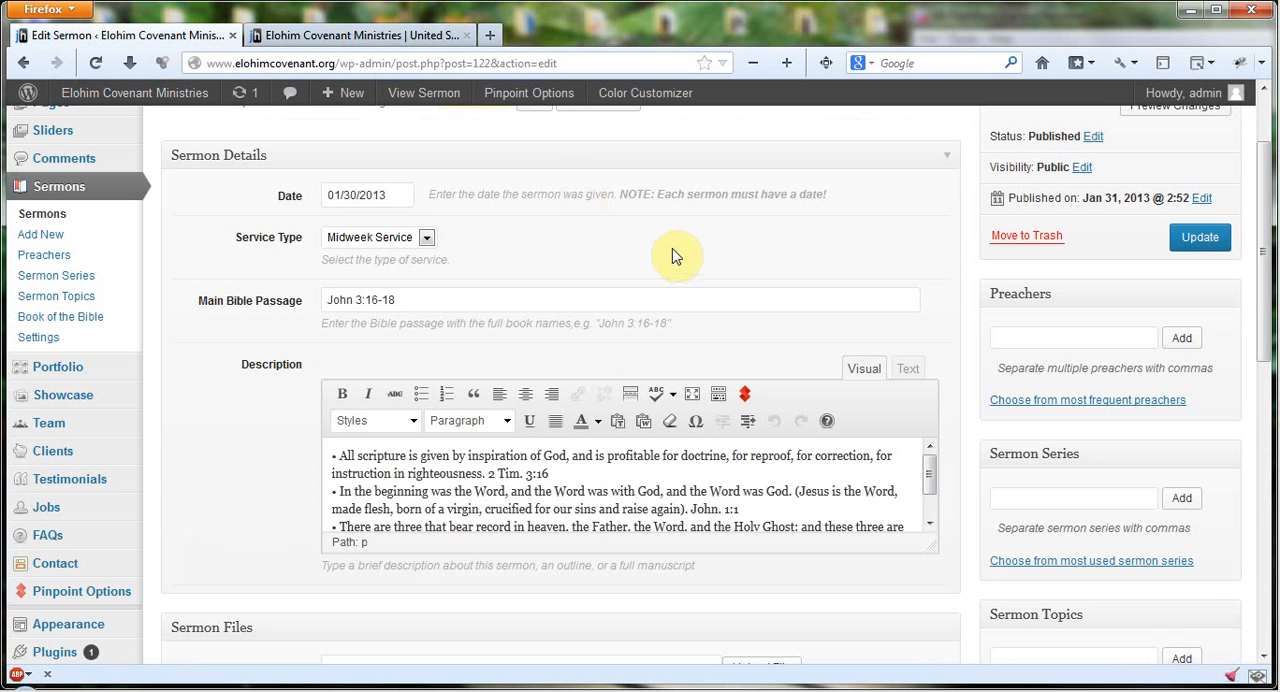
Step: Review the service type options and examine the book, chapter and verse parts of the Main Bible Passage
left_click(426, 238)
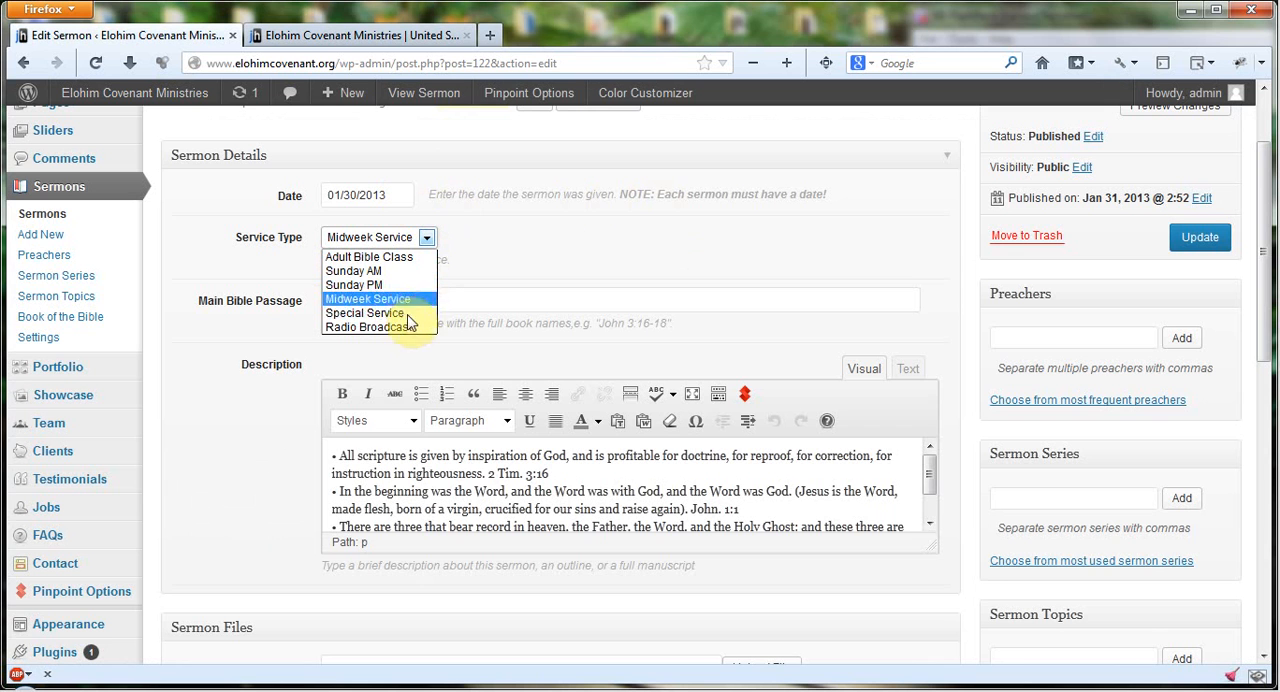
left_click(573, 249)
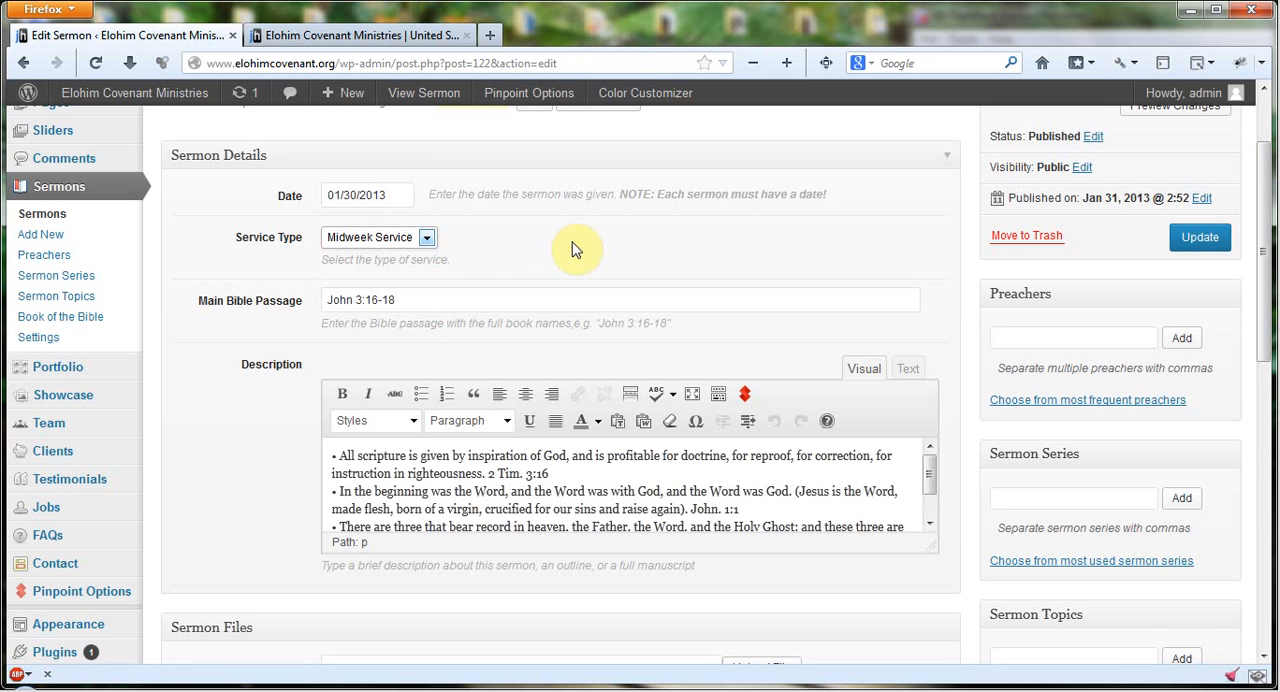
left_click(423, 300)
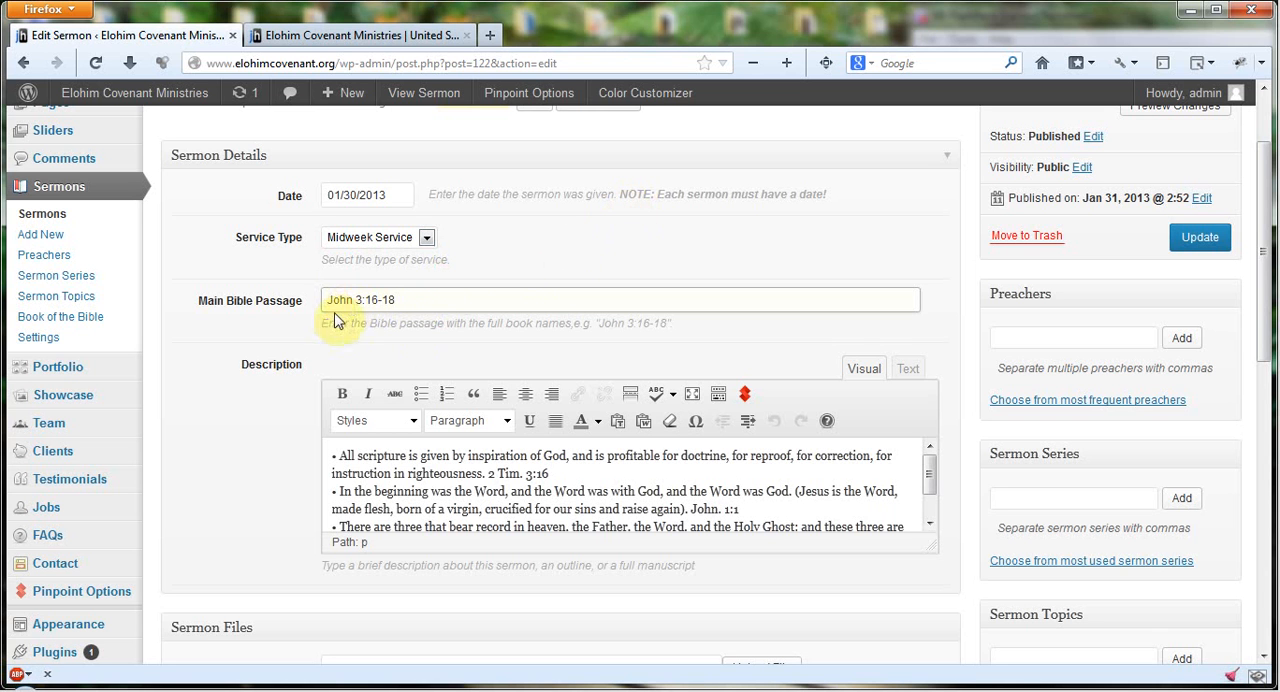
left_click_drag(326, 302, 354, 299)
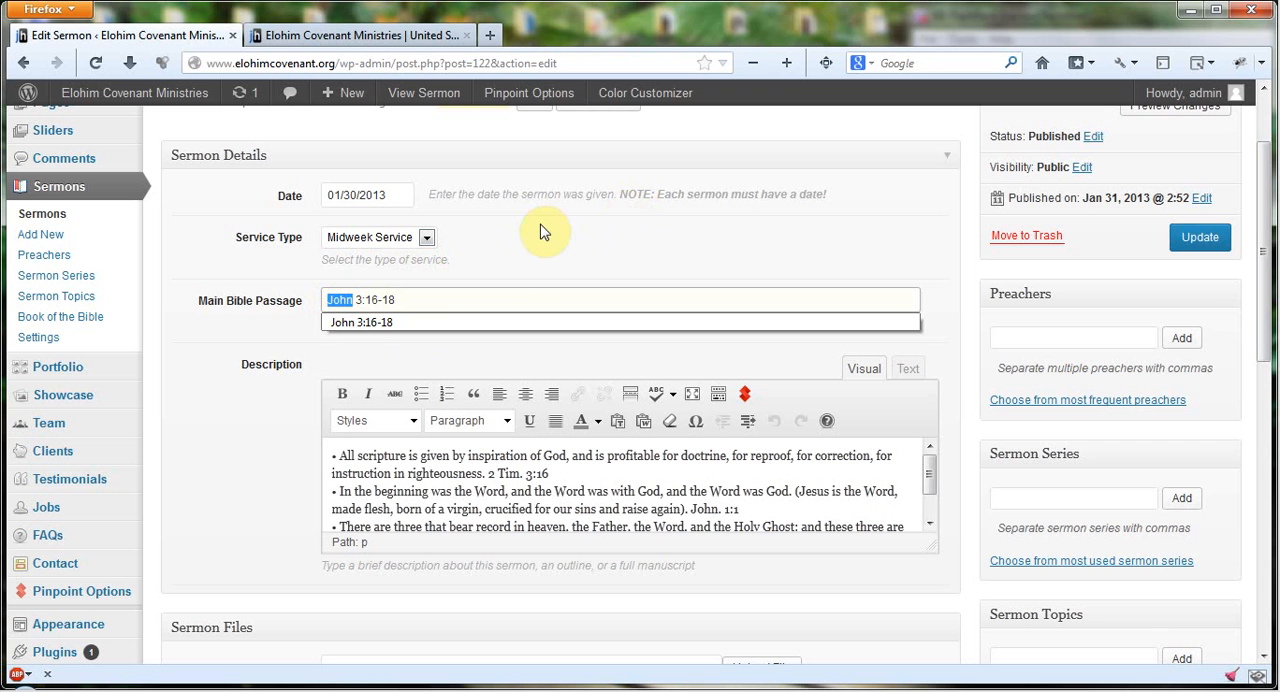
left_click(414, 298)
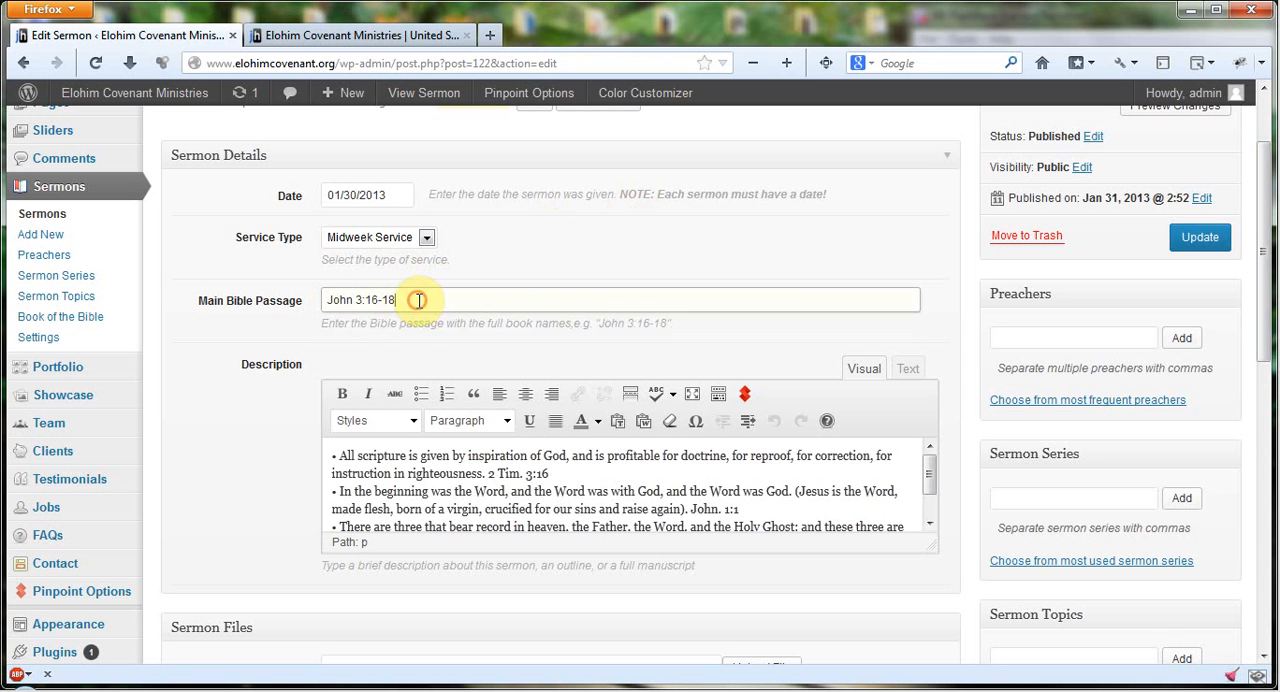
left_click(355, 299)
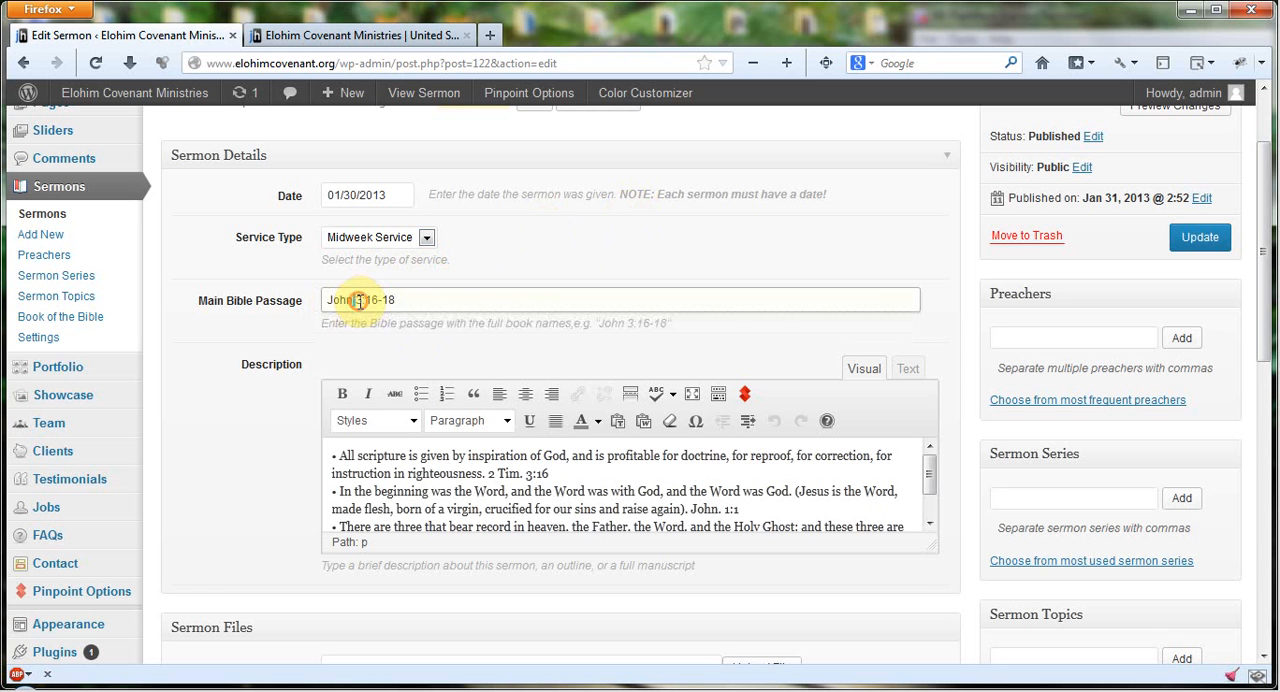
left_click(370, 301)
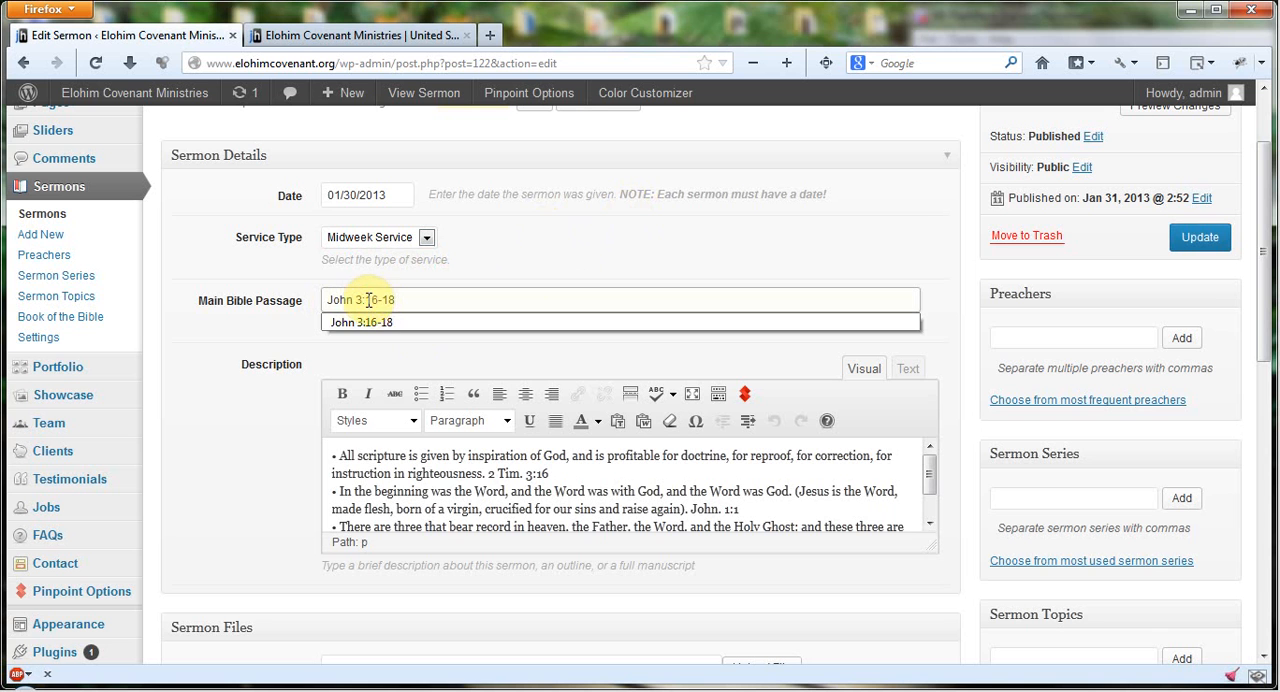
left_click_drag(366, 300, 404, 295)
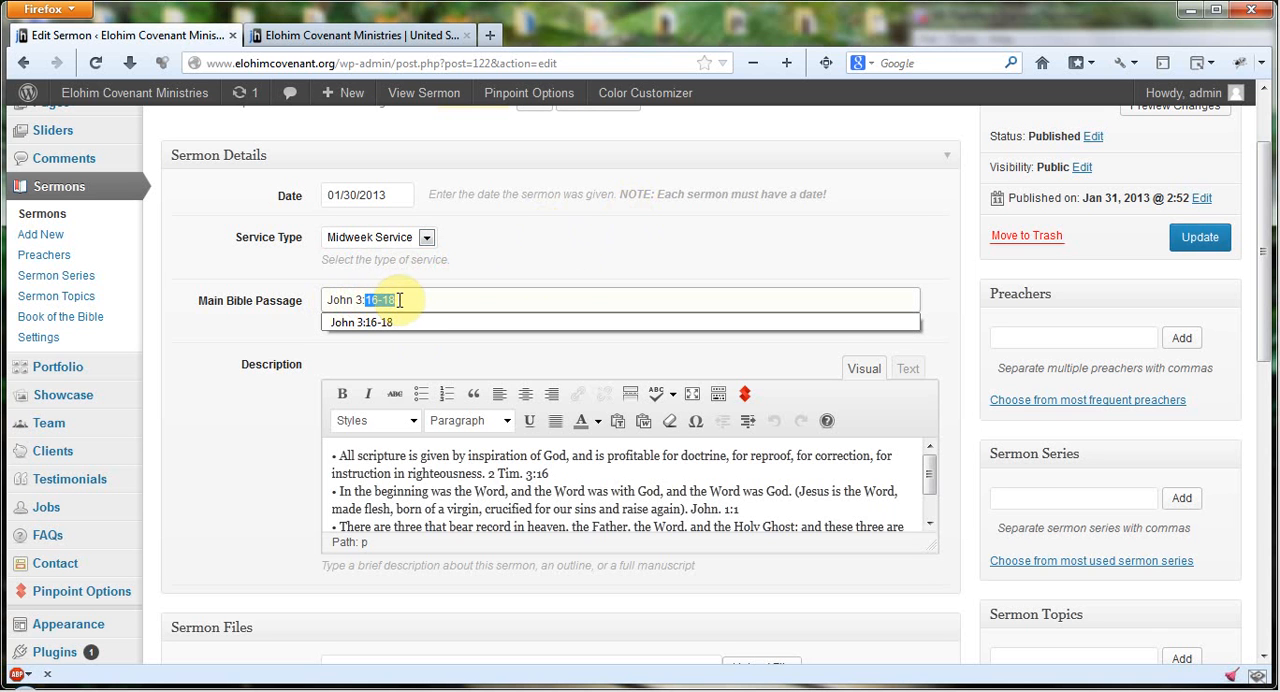
left_click(594, 251)
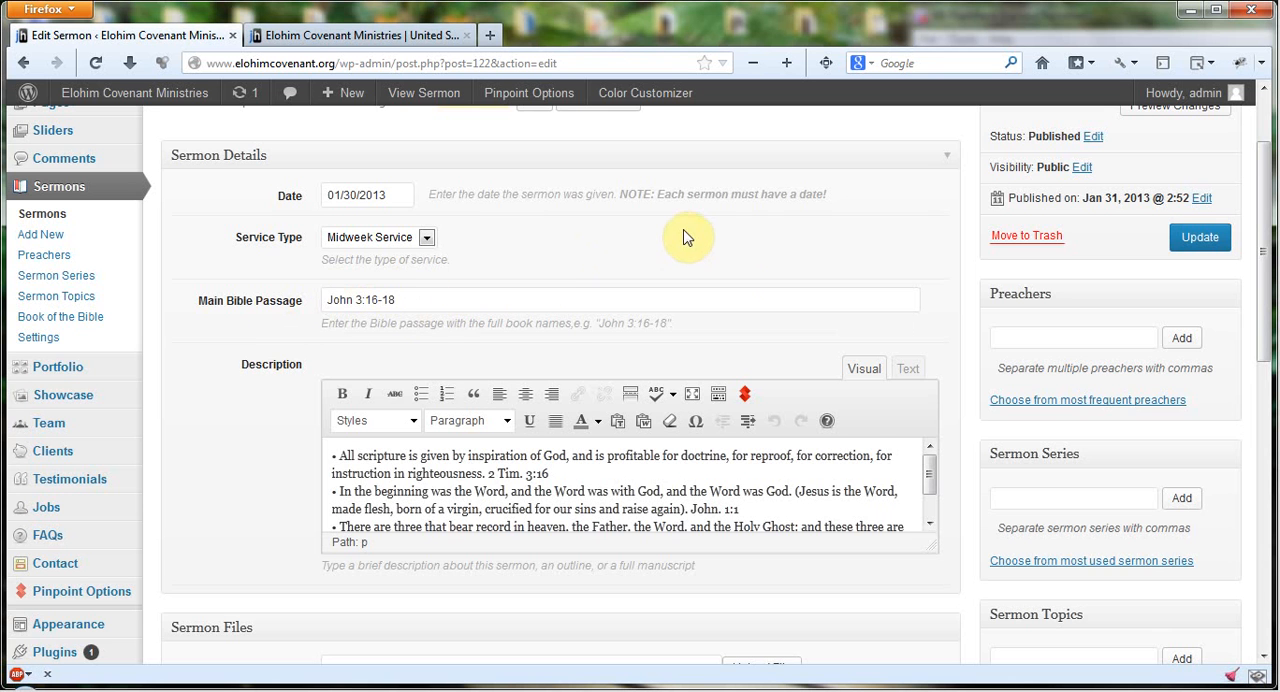
Step: Read through the full text in the sermon's Description editor
scroll(683, 237, "down", 2)
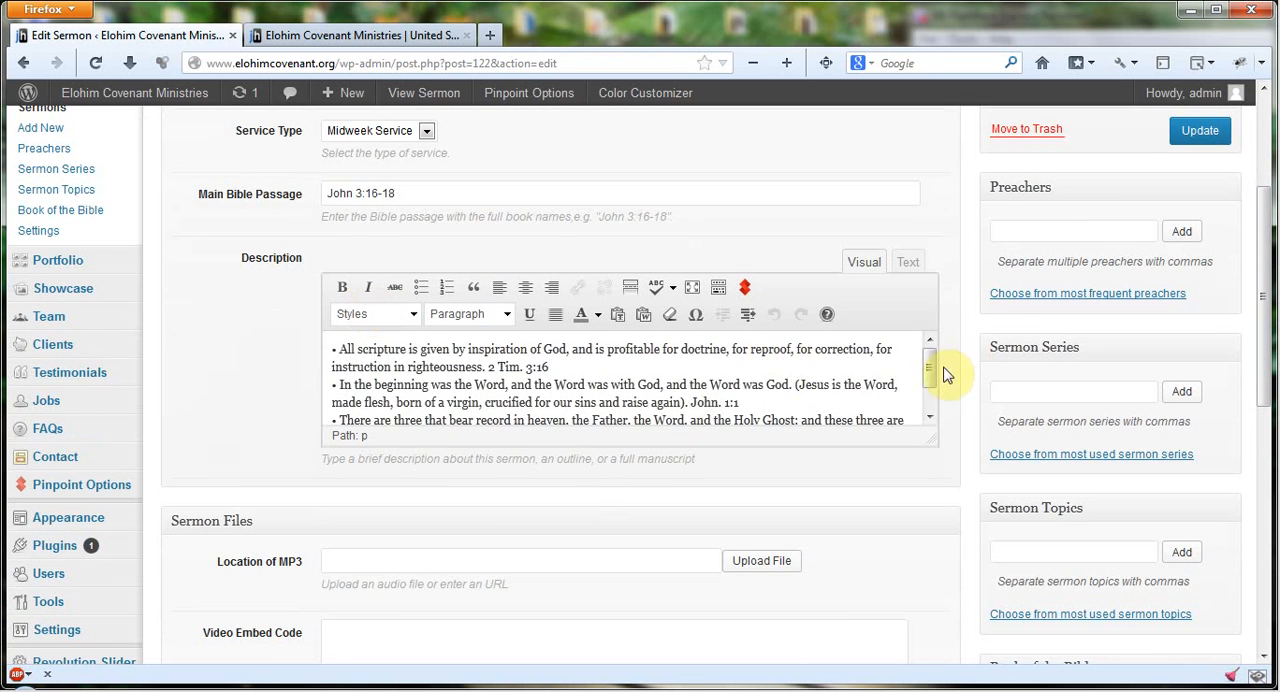
left_click(930, 416)
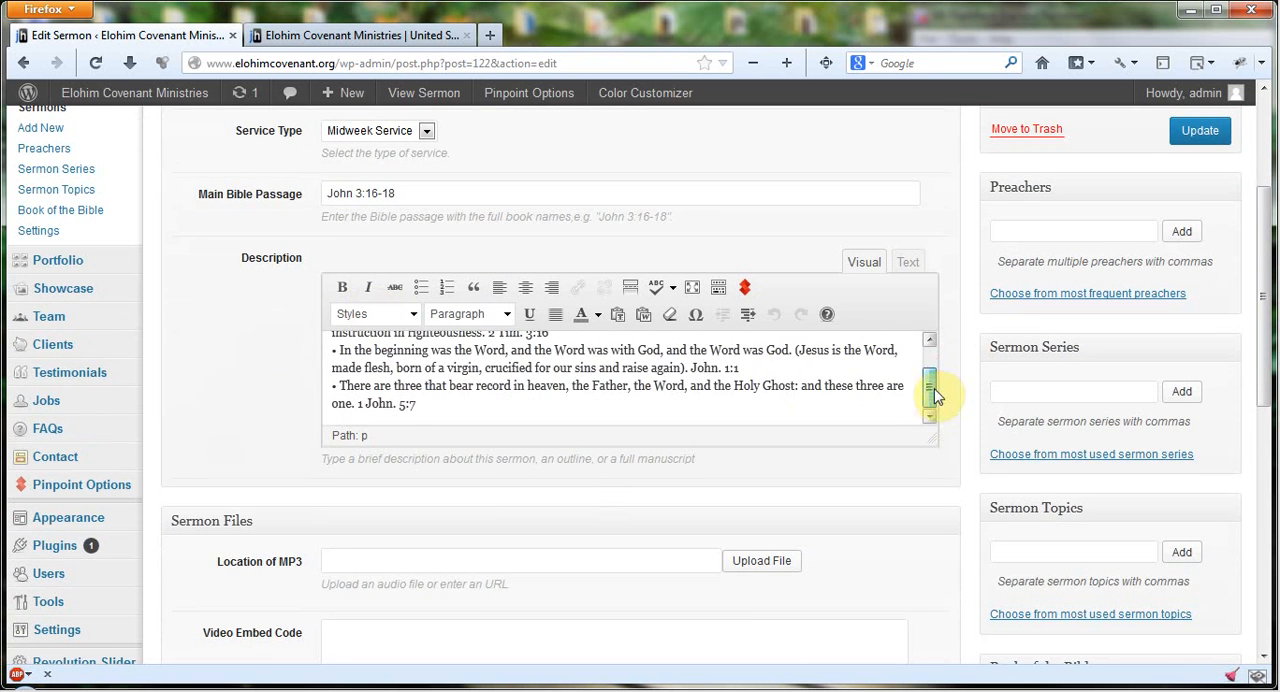
left_click(930, 343)
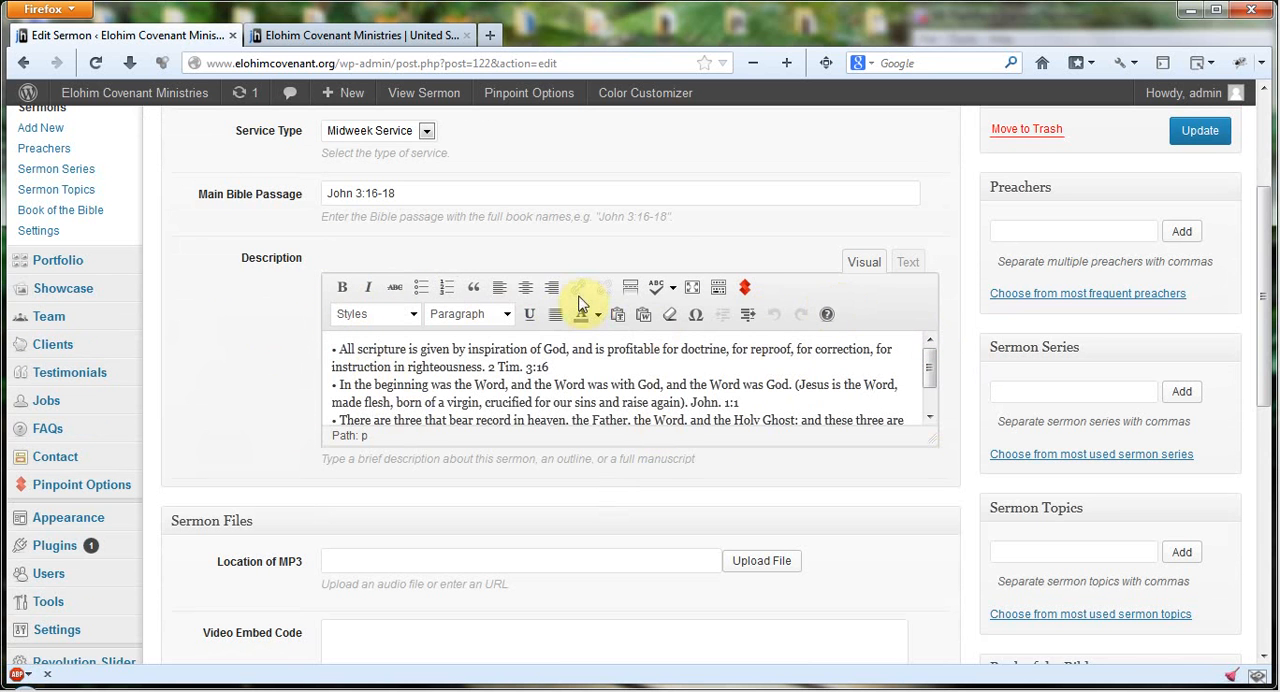
left_click(226, 318)
Step: Examine how to upload an MP3 from the computer, browsing the Elohim-Covenant folder, and close the upload window without adding a file
scroll(223, 325, "down", 3)
scroll(223, 323, "down", 4)
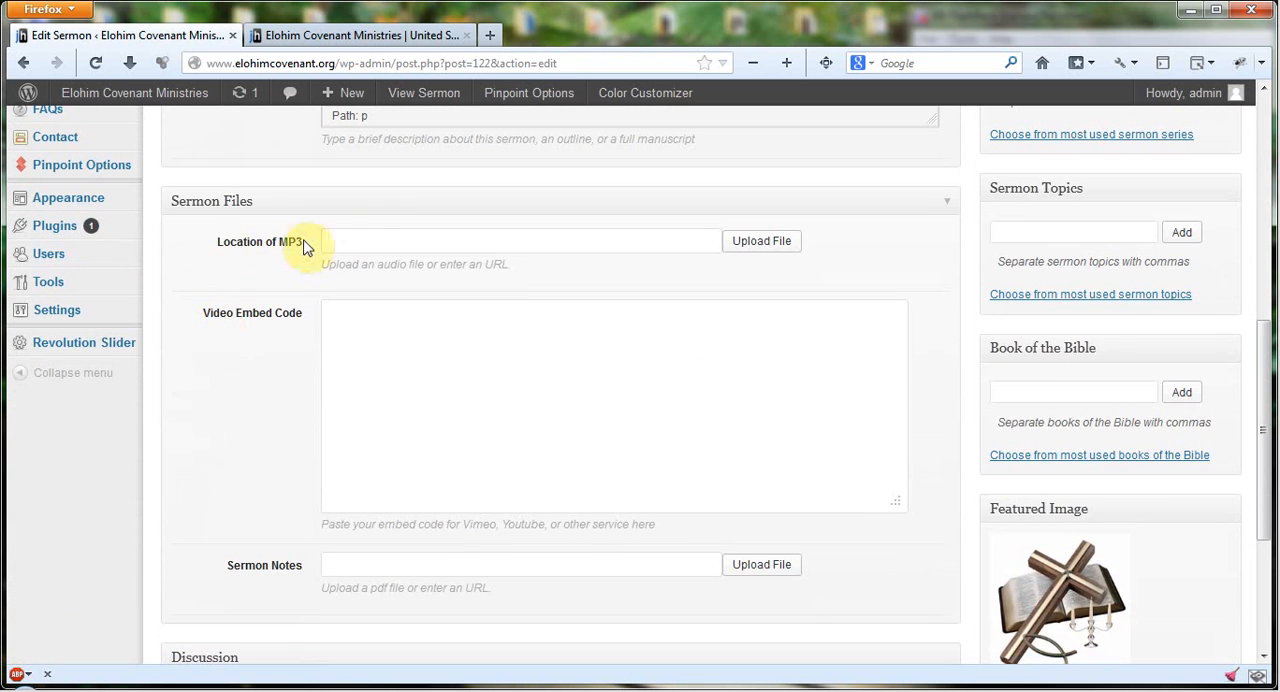
left_click(378, 236)
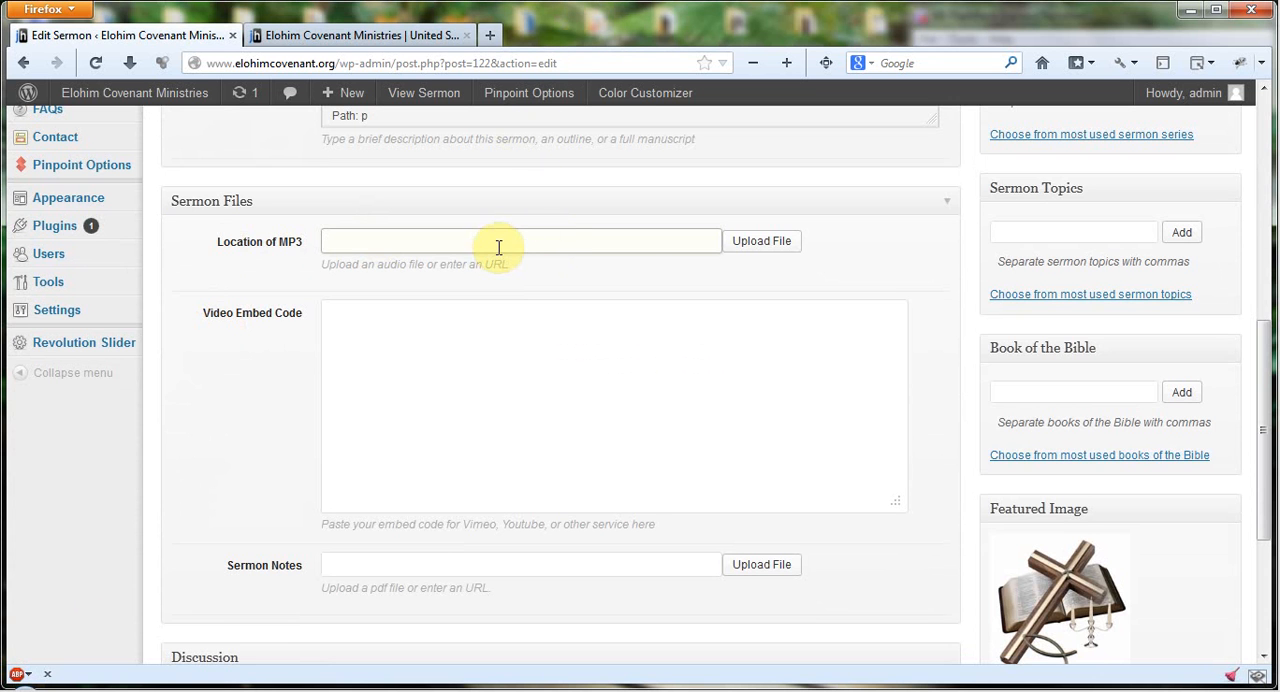
left_click(772, 244)
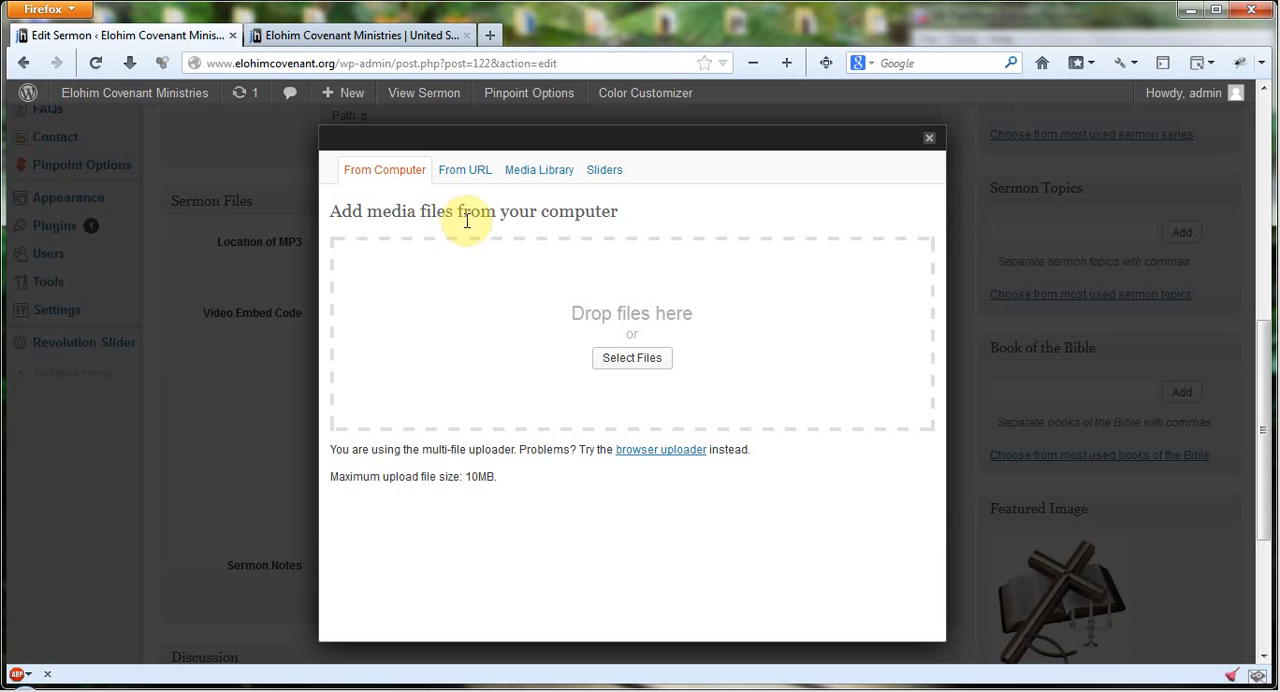
left_click(640, 360)
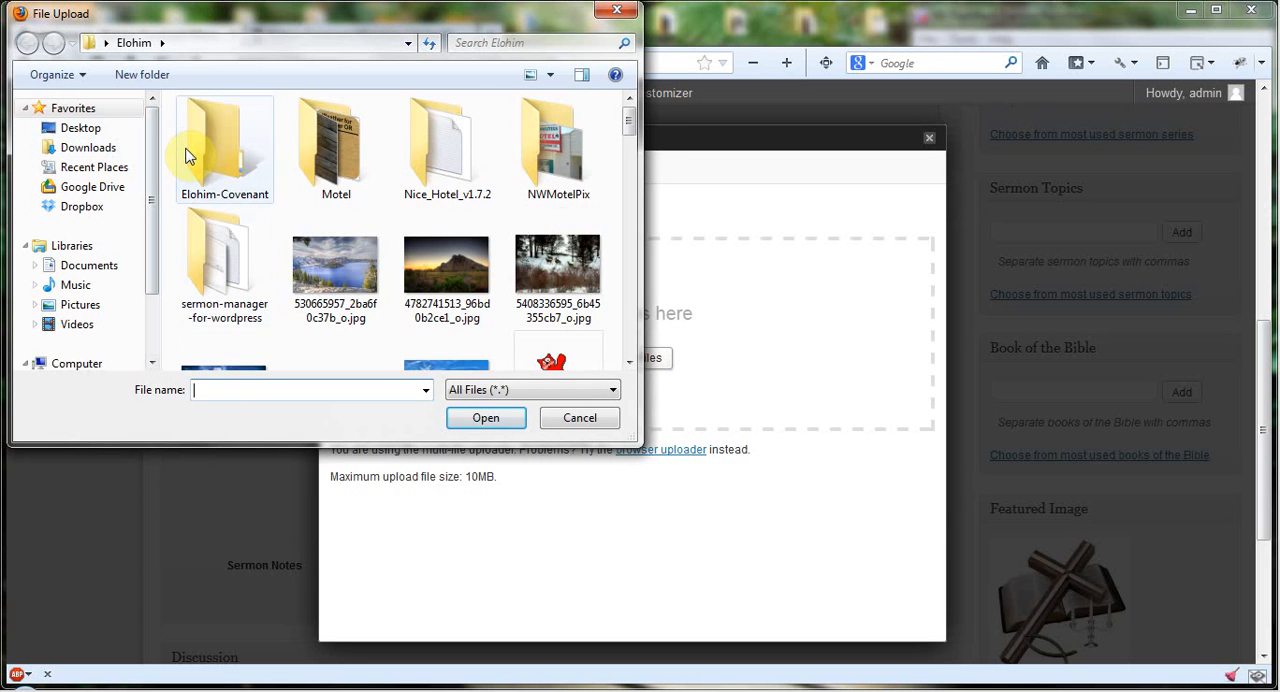
double_click(200, 152)
left_click(467, 210)
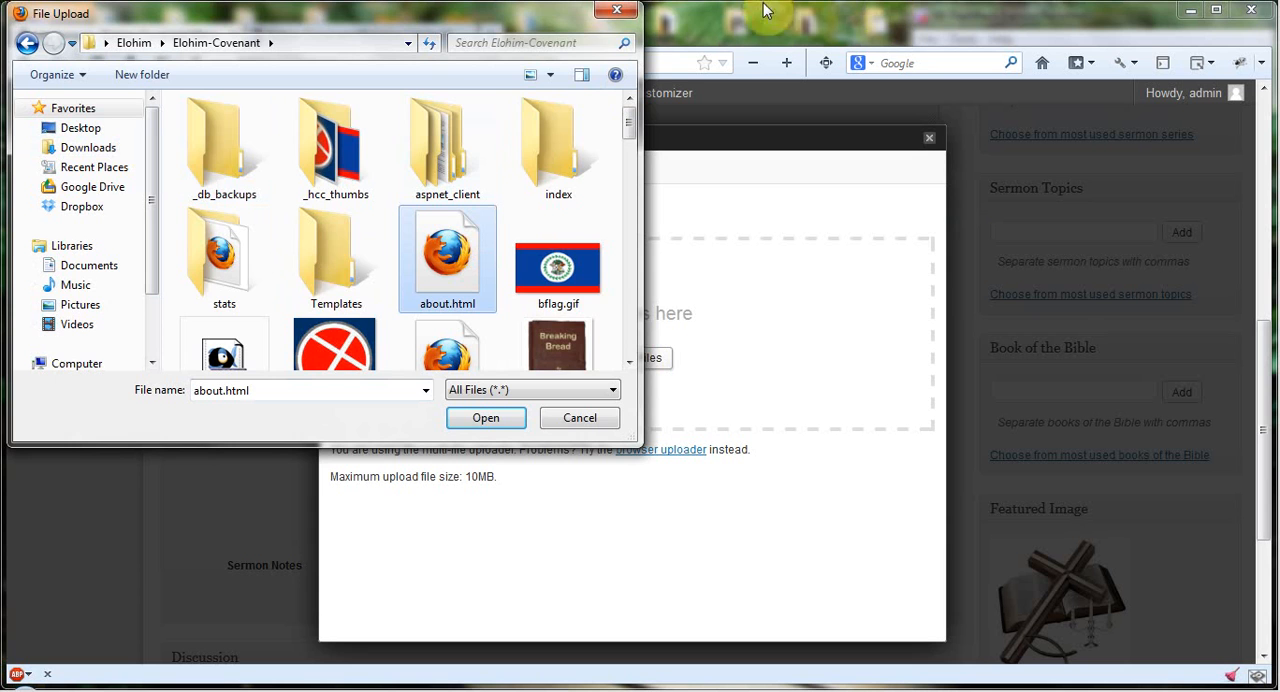
left_click(616, 10)
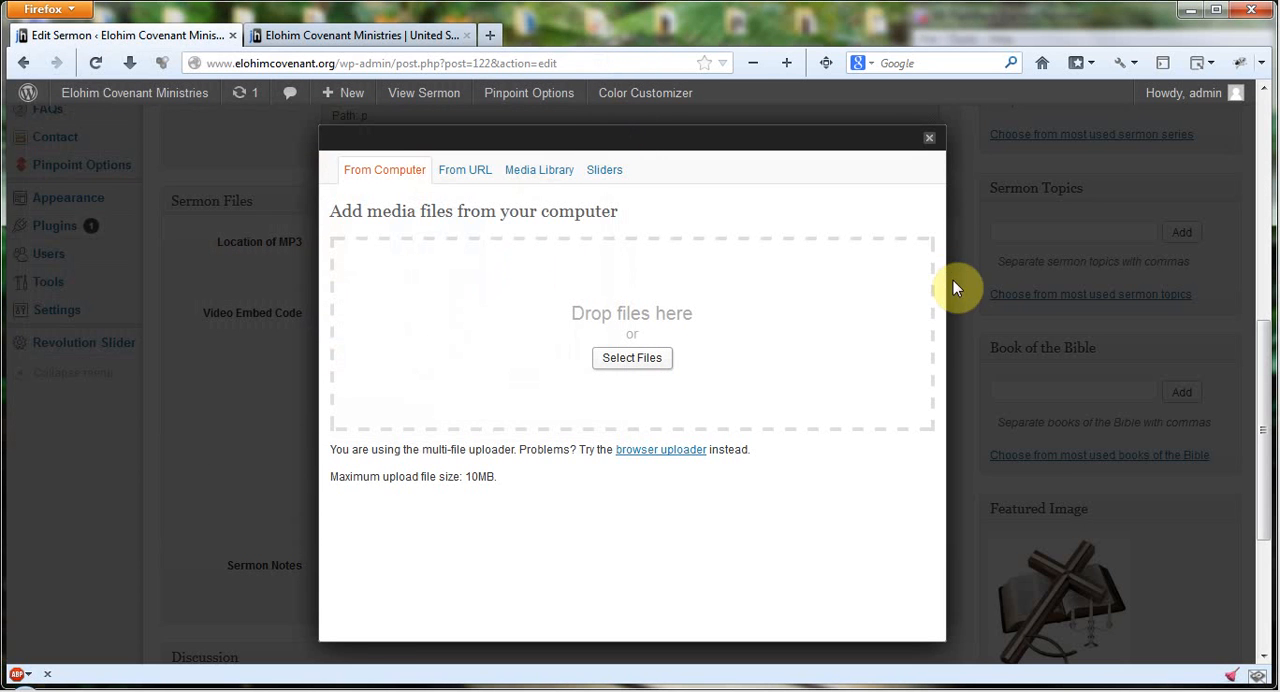
left_click(929, 138)
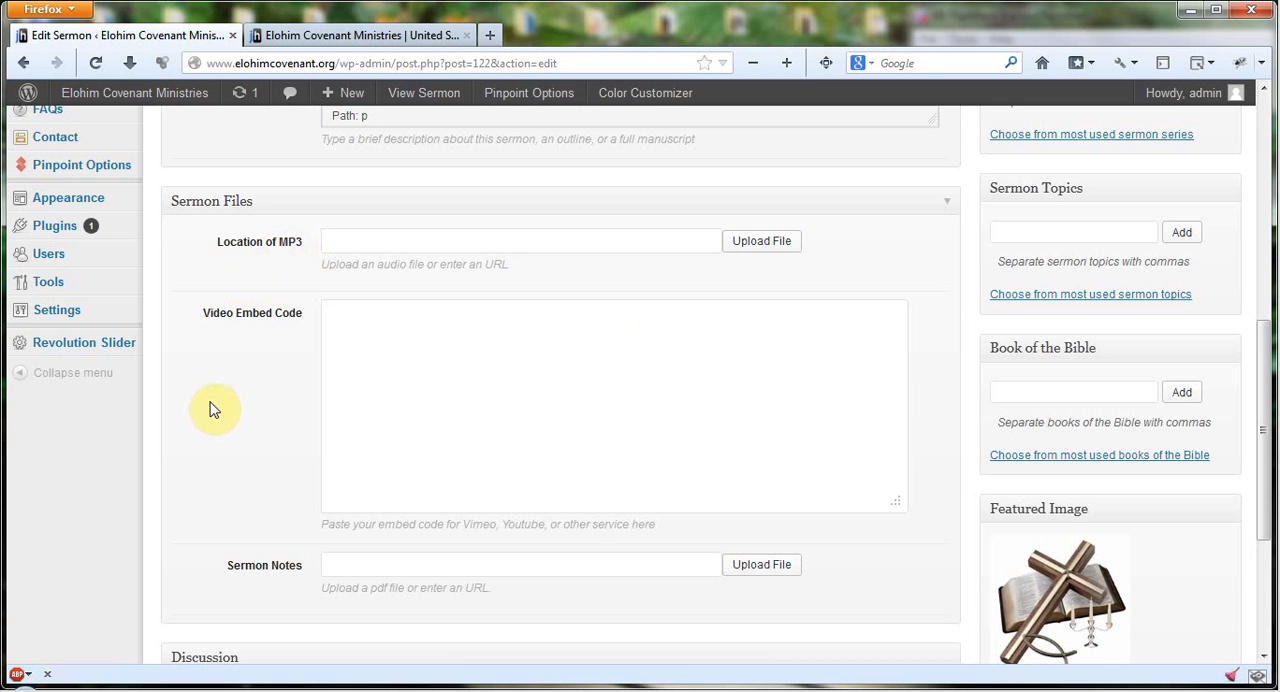
Step: Review the Video Embed Code and Sermon Notes fields, the Discussion options and the featured image of the sermon
left_click(409, 362)
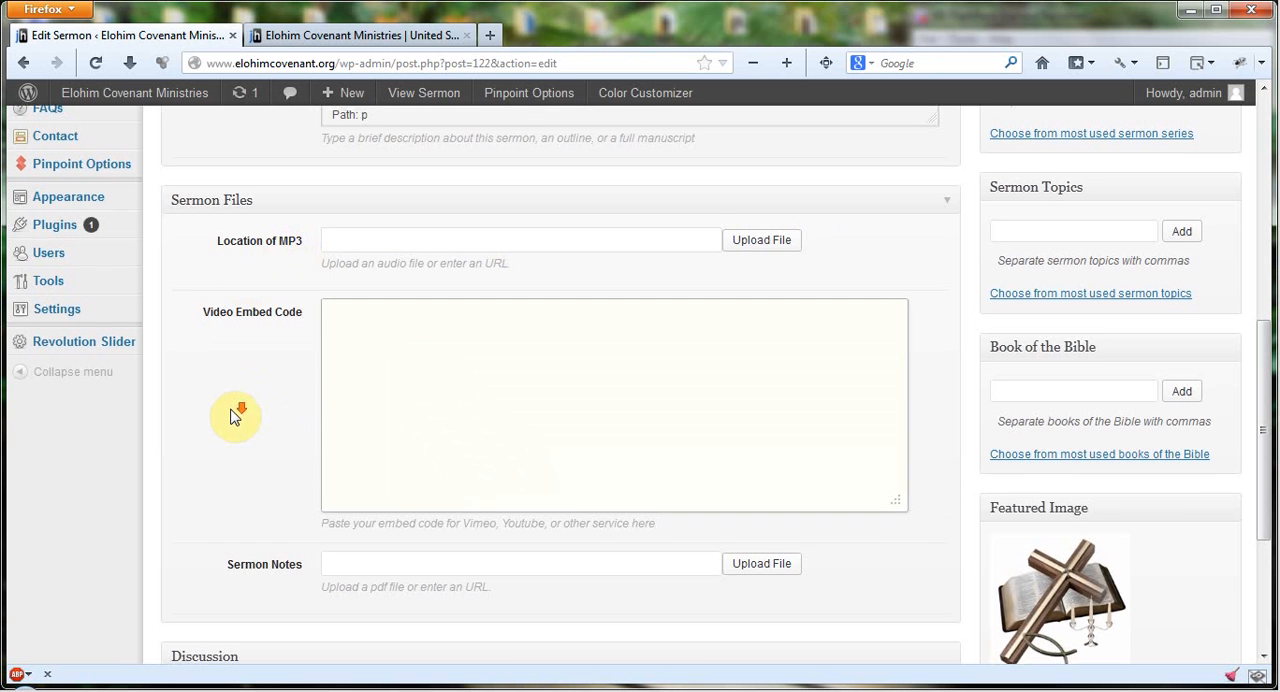
scroll(230, 430, "down", 3)
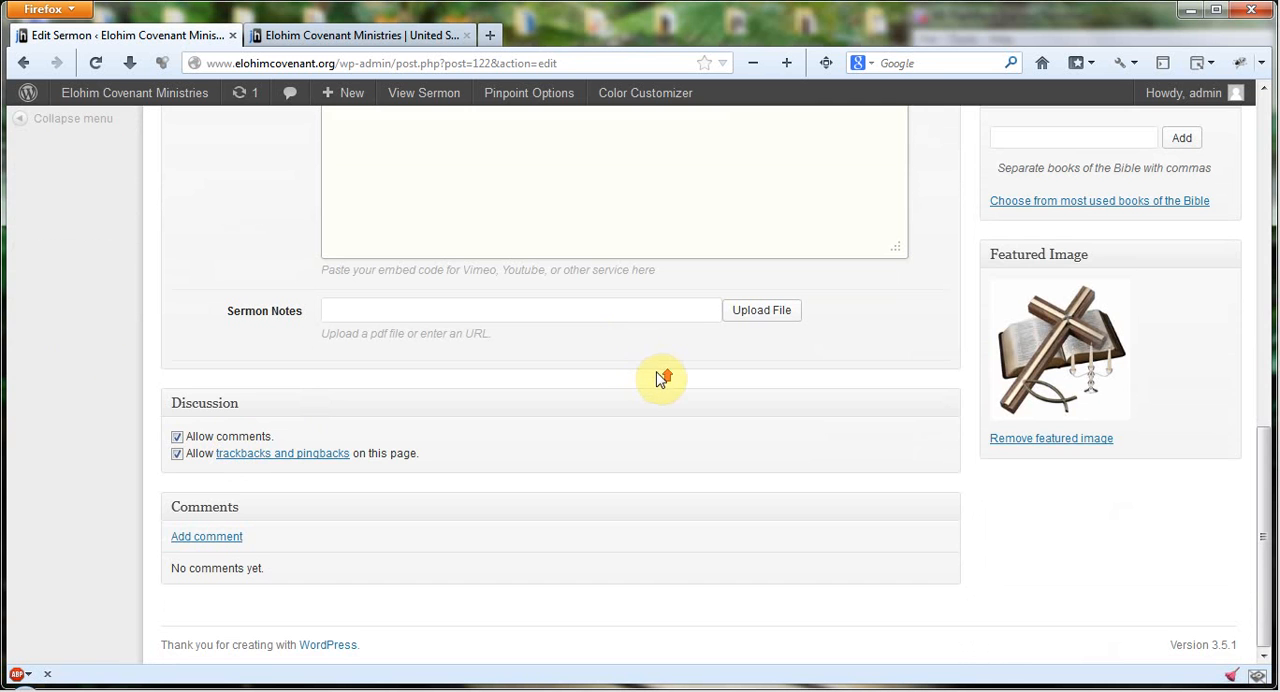
scroll(660, 378, "up", 5)
scroll(655, 408, "down", 5)
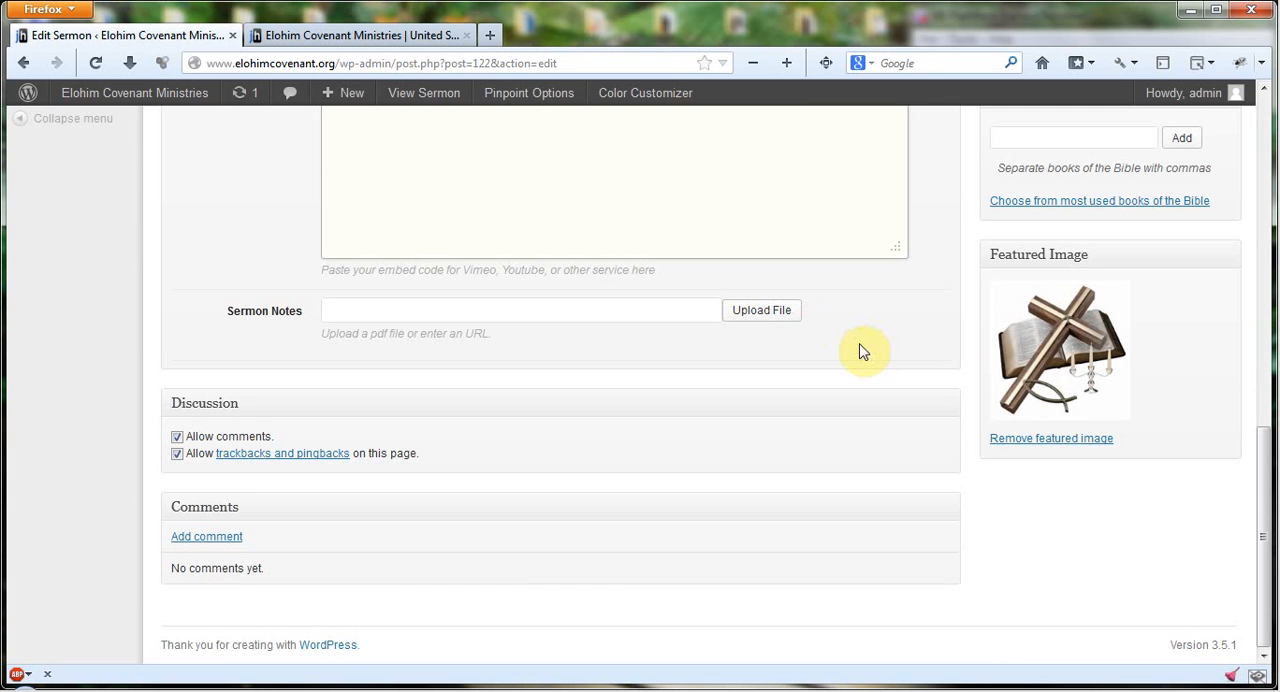
scroll(905, 347, "up", 4)
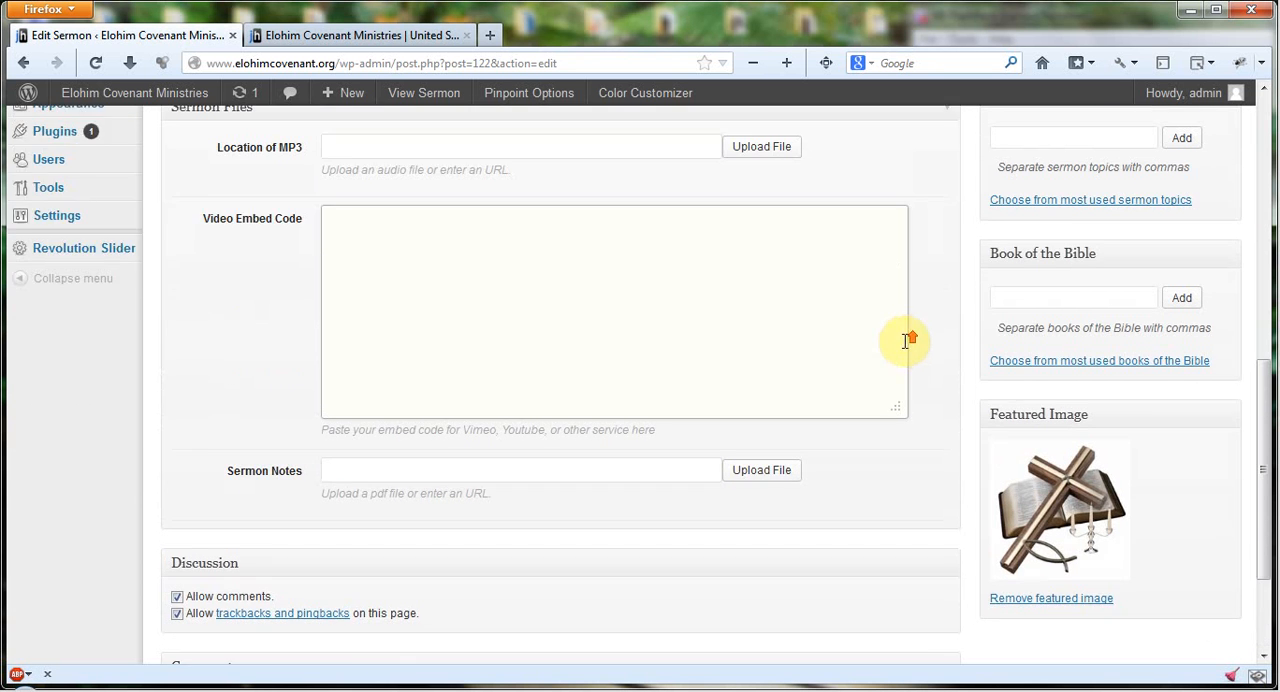
scroll(922, 345, "up", 4)
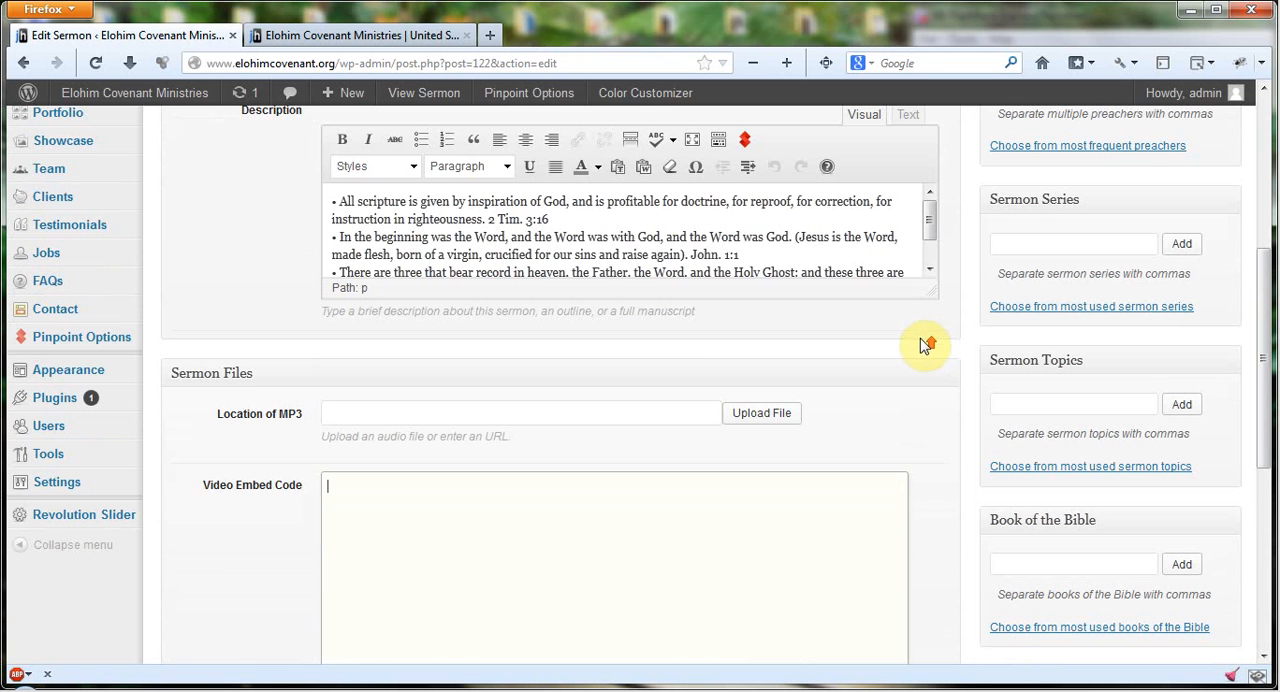
scroll(920, 340, "up", 4)
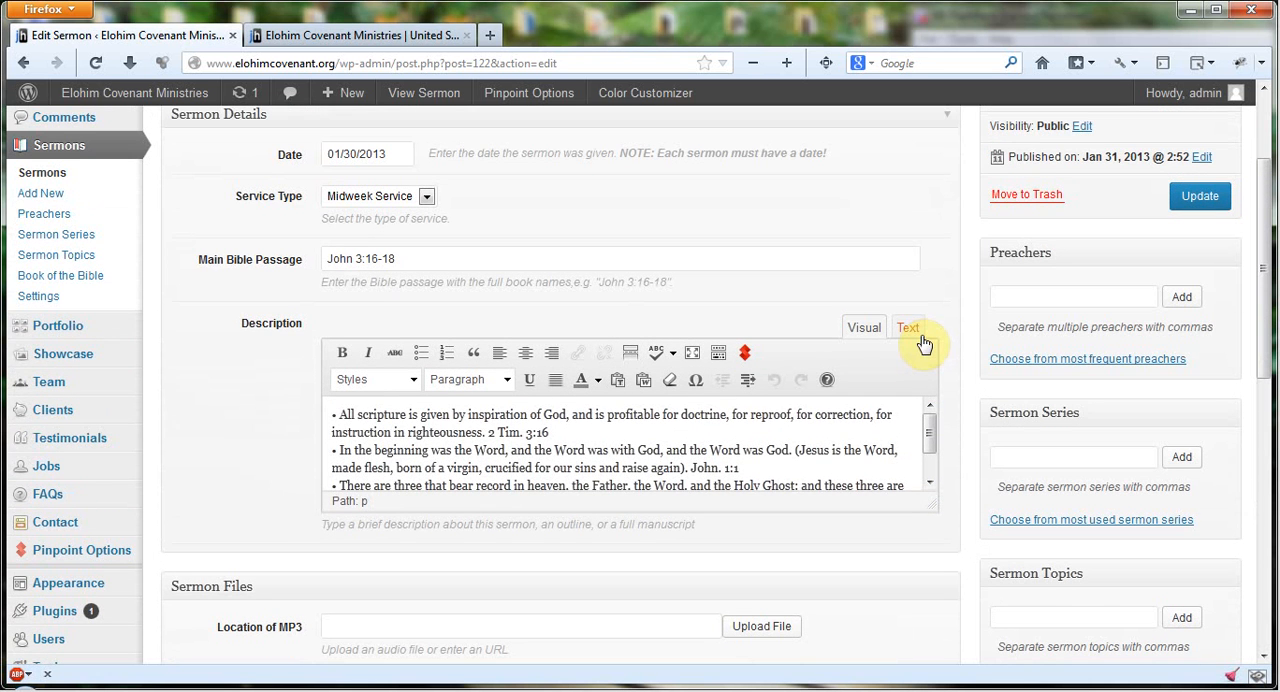
scroll(928, 356, "down", 12)
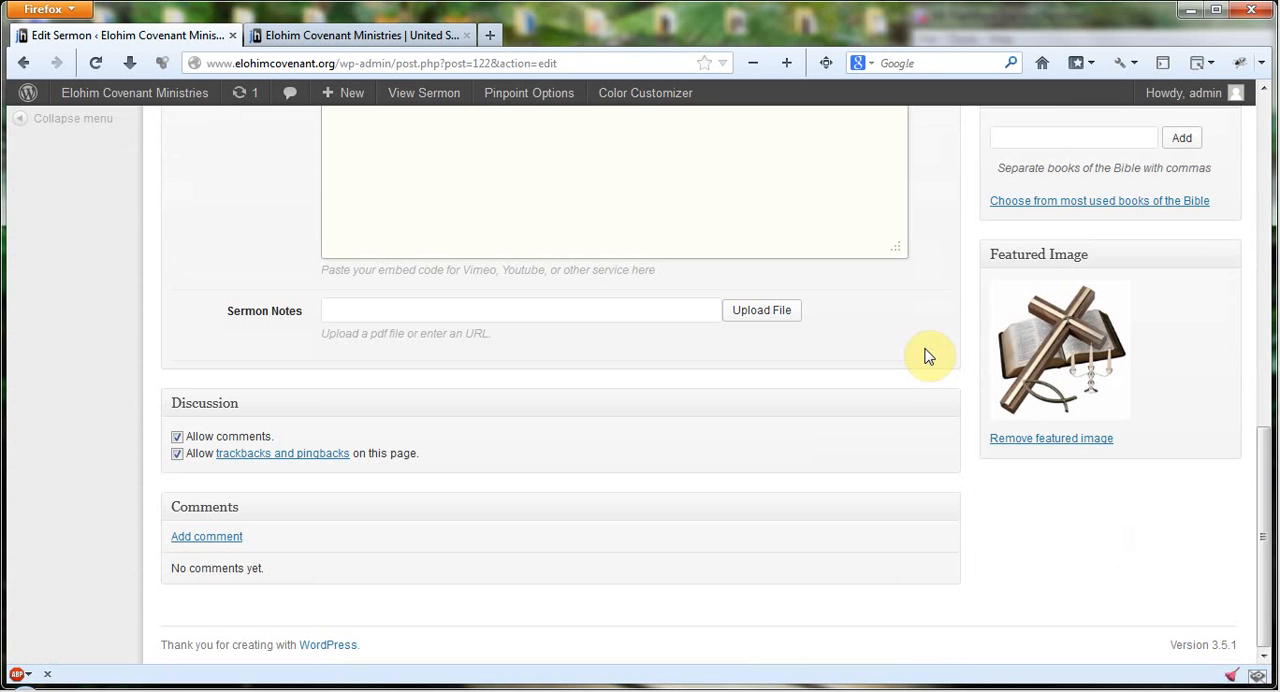
scroll(925, 355, "up", 6)
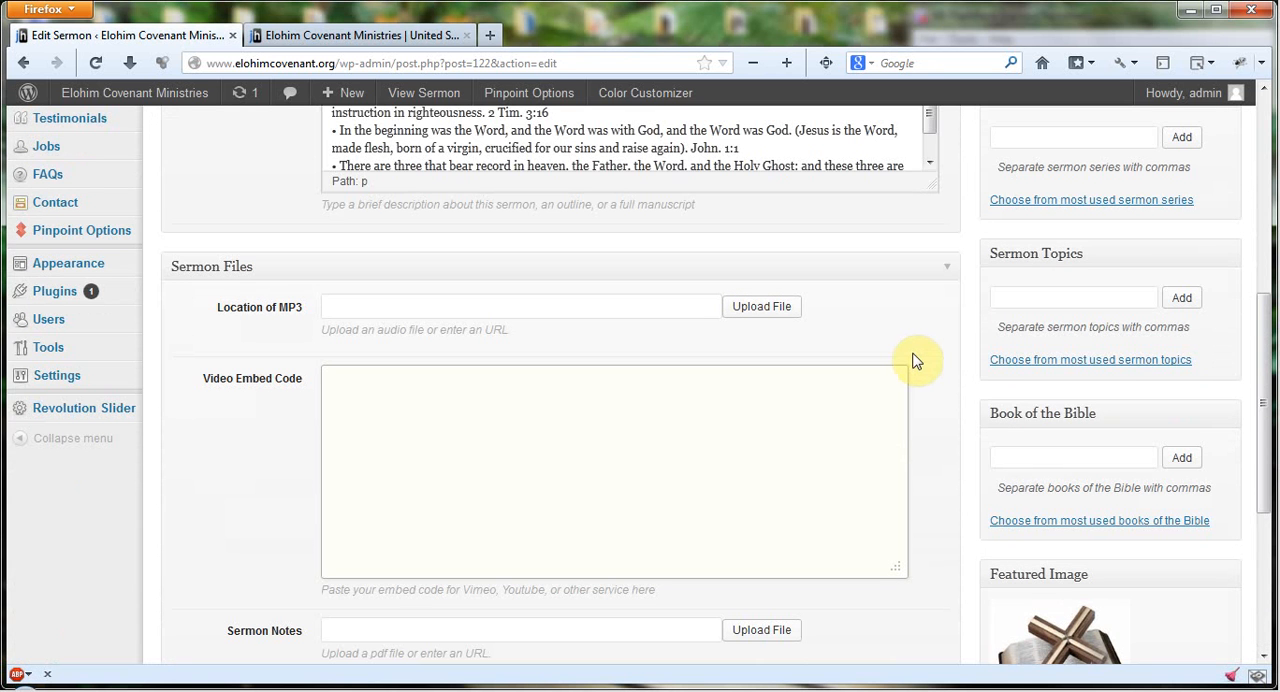
scroll(930, 350, "up", 6)
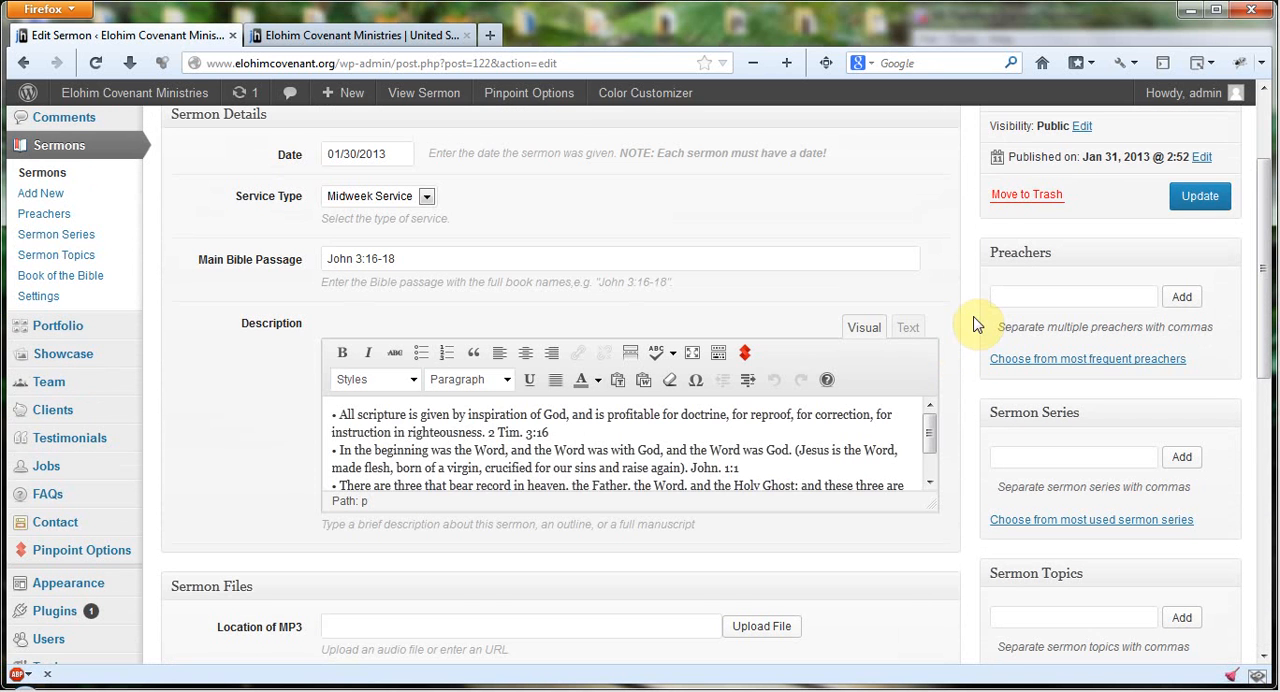
Step: Read the last part of the sermon's Description text and return to the sermon's title and publishing details
left_click_drag(929, 428, 943, 488)
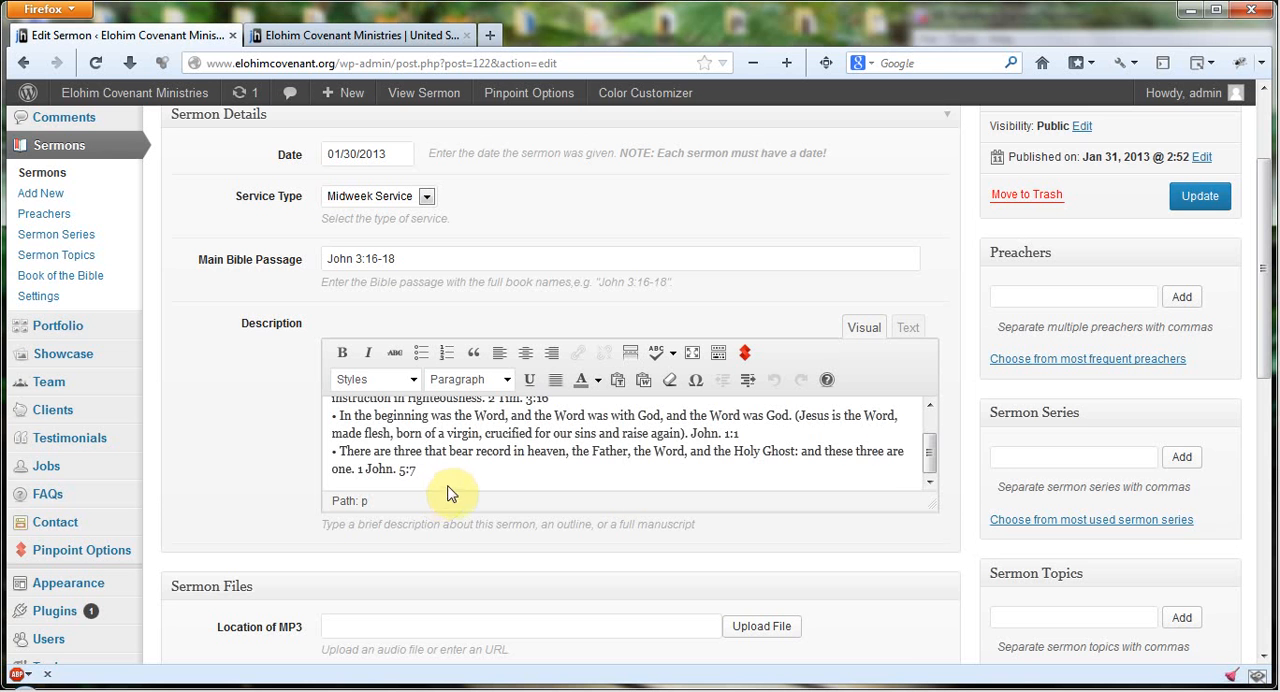
scroll(982, 420, "down", 1)
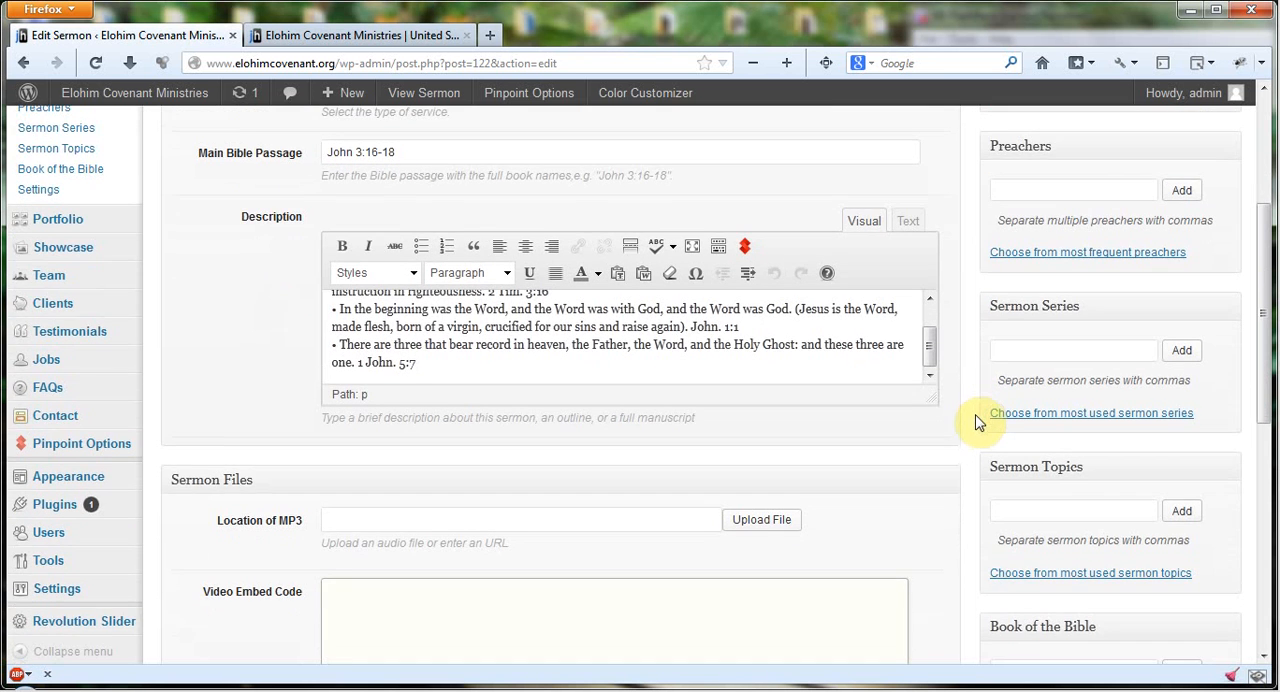
scroll(975, 425, "up", 2)
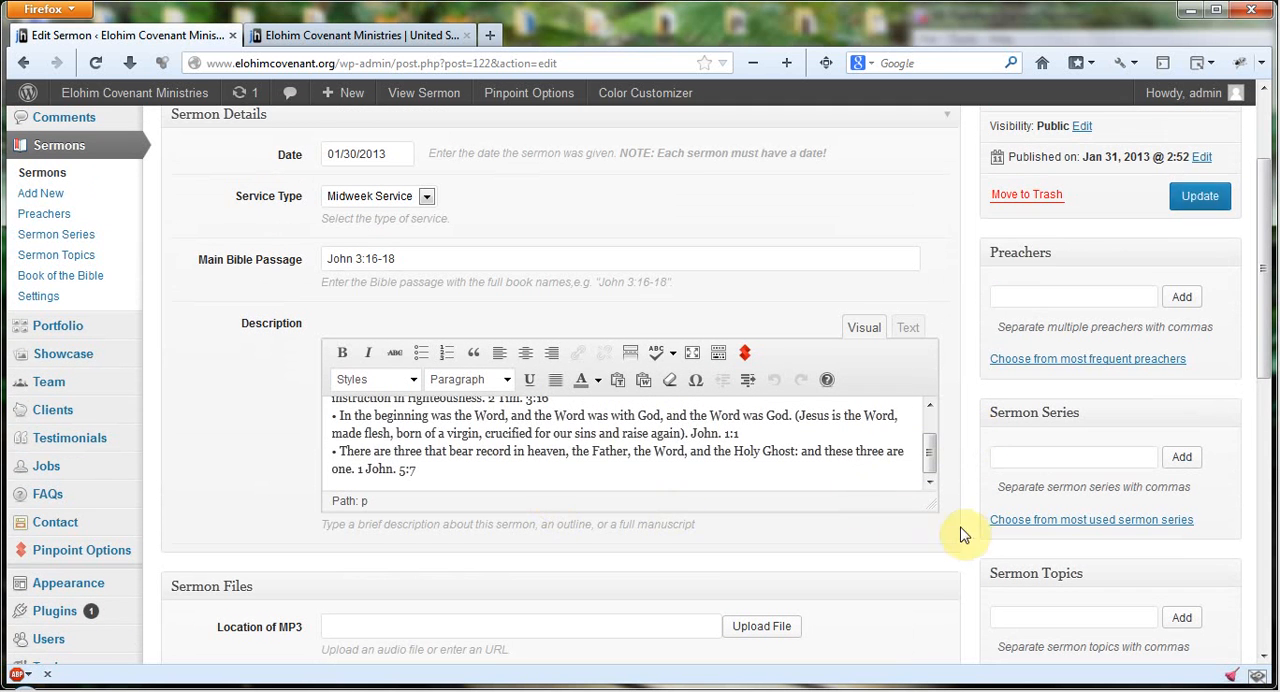
scroll(977, 514, "up", 3)
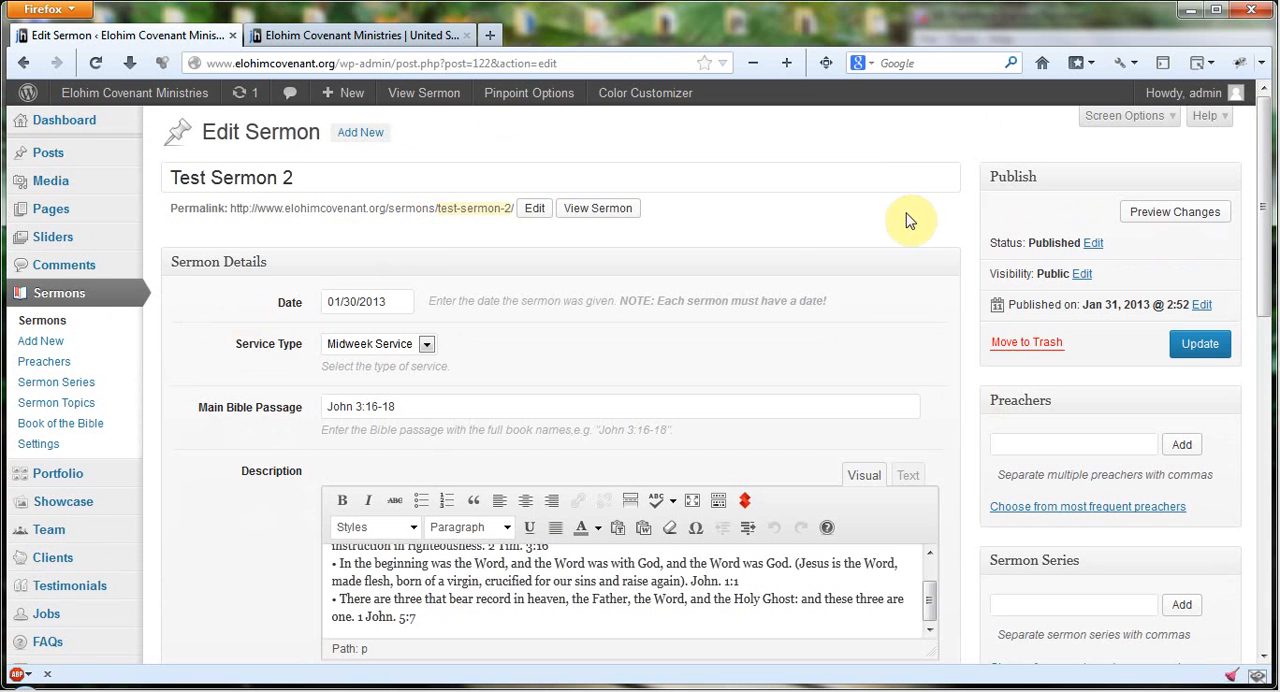
Step: Examine the Preachers, Sermon Series, Sermon Topics and Book of the Bible boxes used to classify the sermon
scroll(940, 205, "down", 2)
scroll(955, 210, "down", 1)
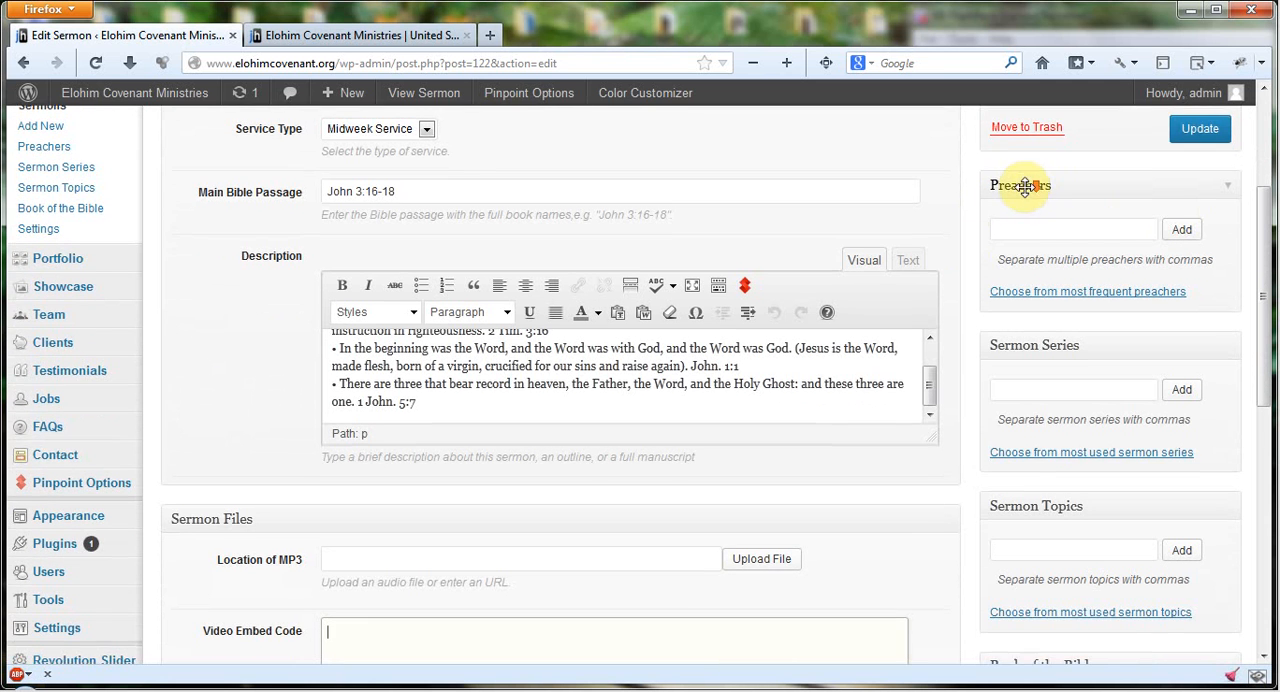
scroll(1063, 195, "down", 1)
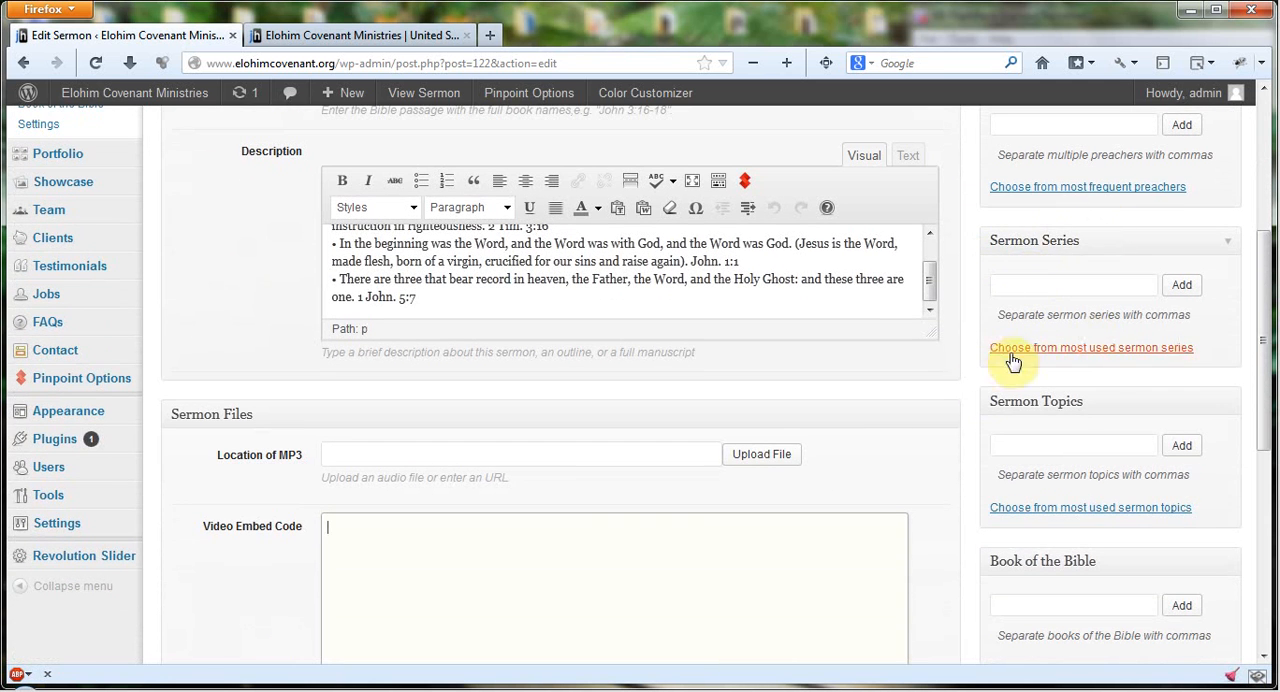
scroll(1073, 437, "down", 2)
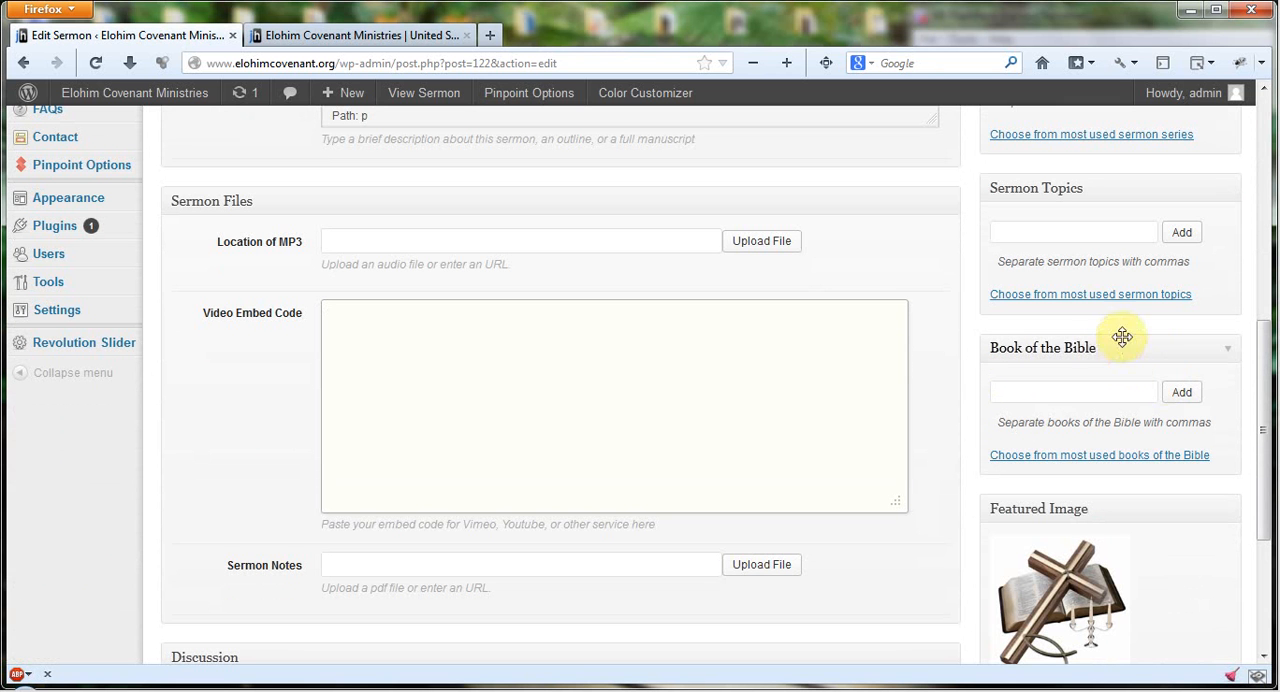
scroll(1021, 358, "up", 3)
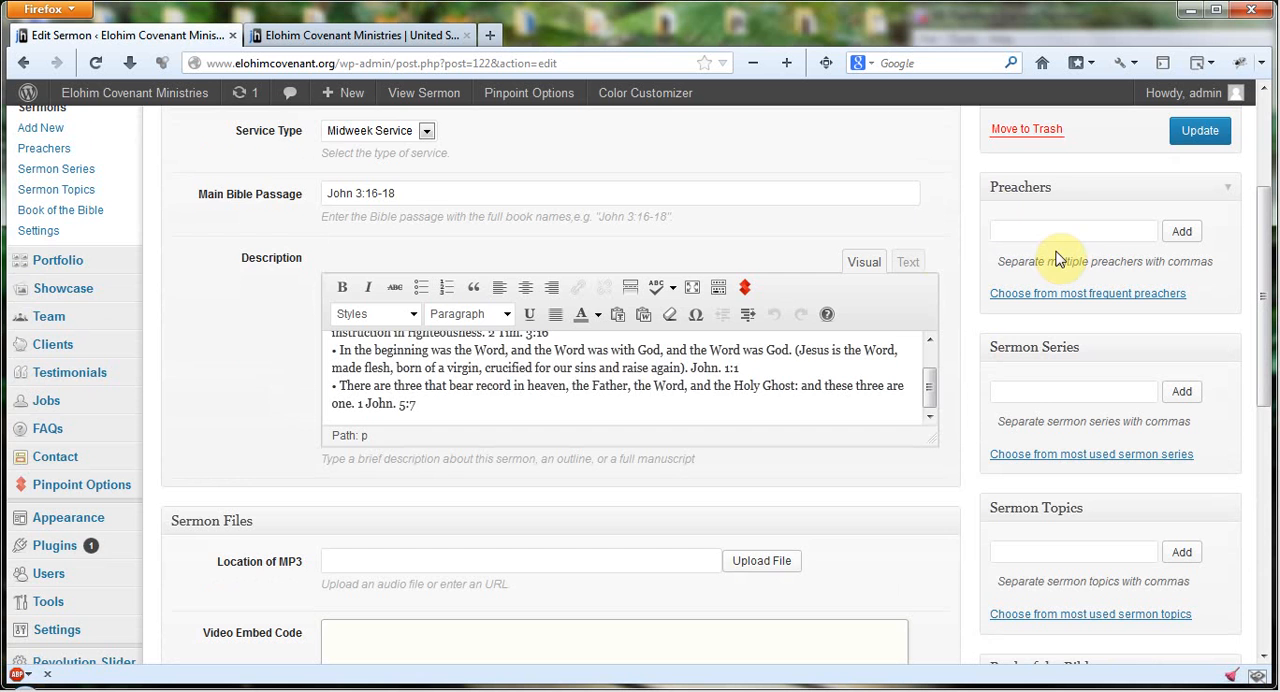
scroll(77, 303, "up", 2)
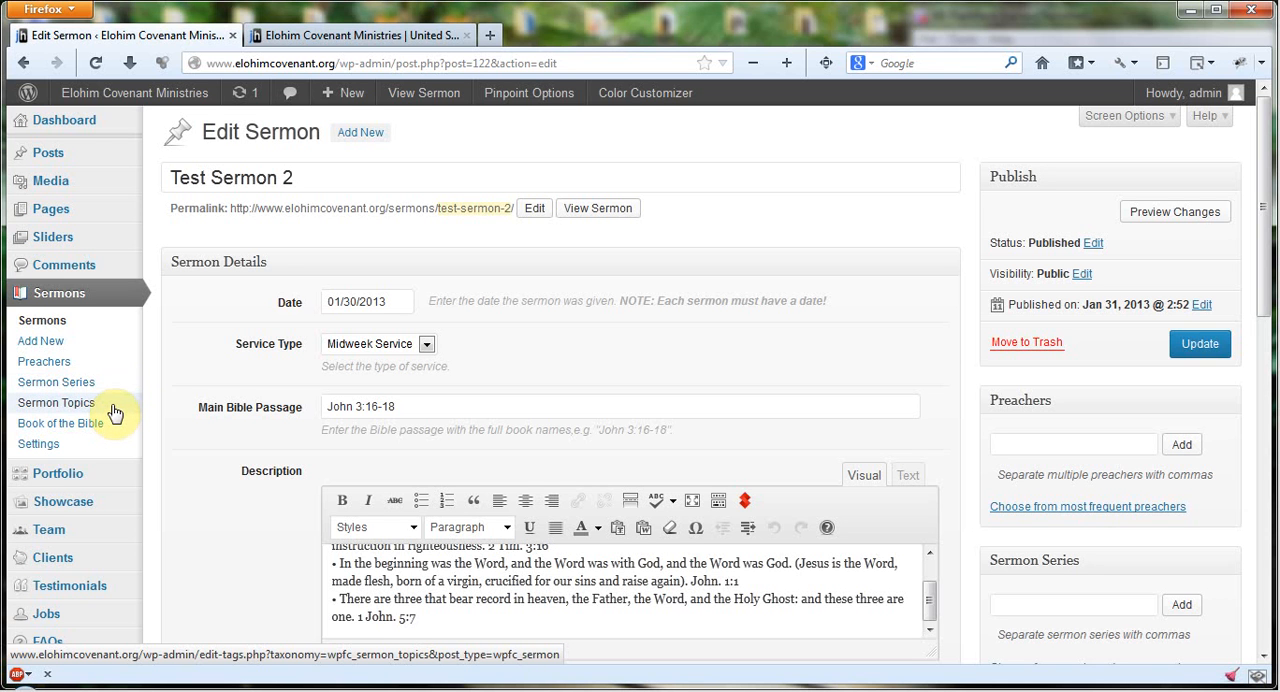
Step: Inspect the Search Our Site box on the home page, compare it with the sermon classification options, and return to the sermon editor
left_click(340, 35)
scroll(952, 527, "down", 3)
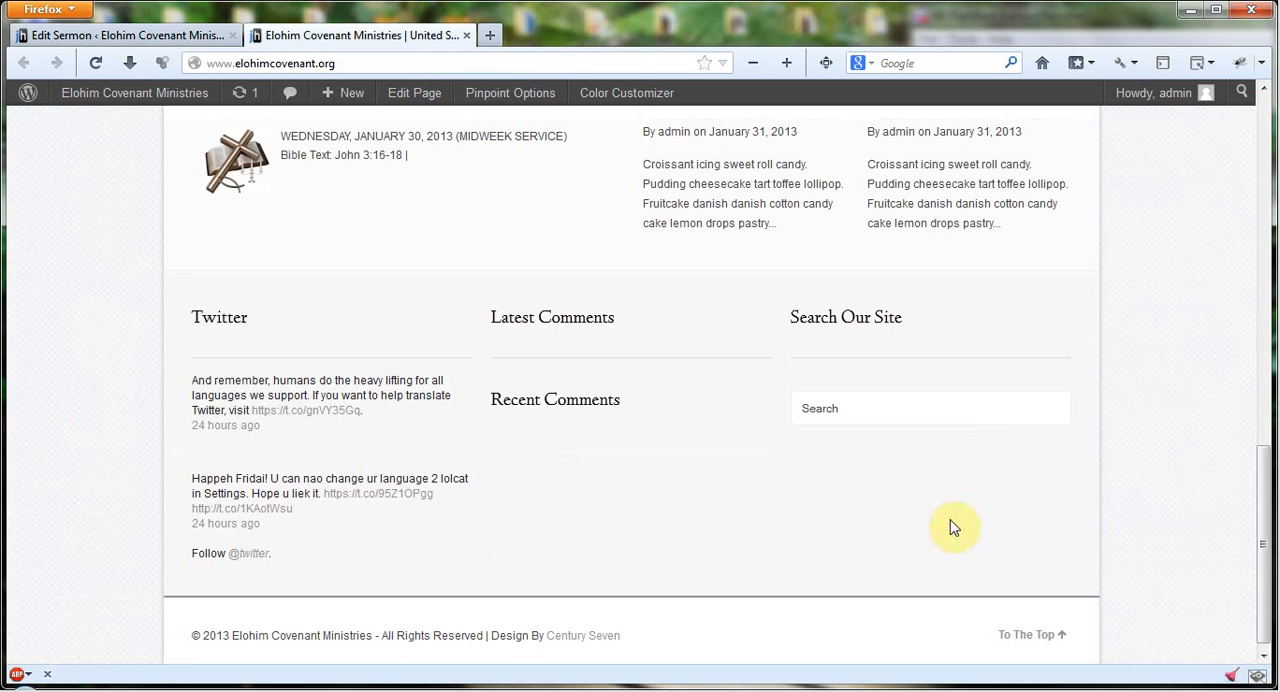
left_click(951, 397)
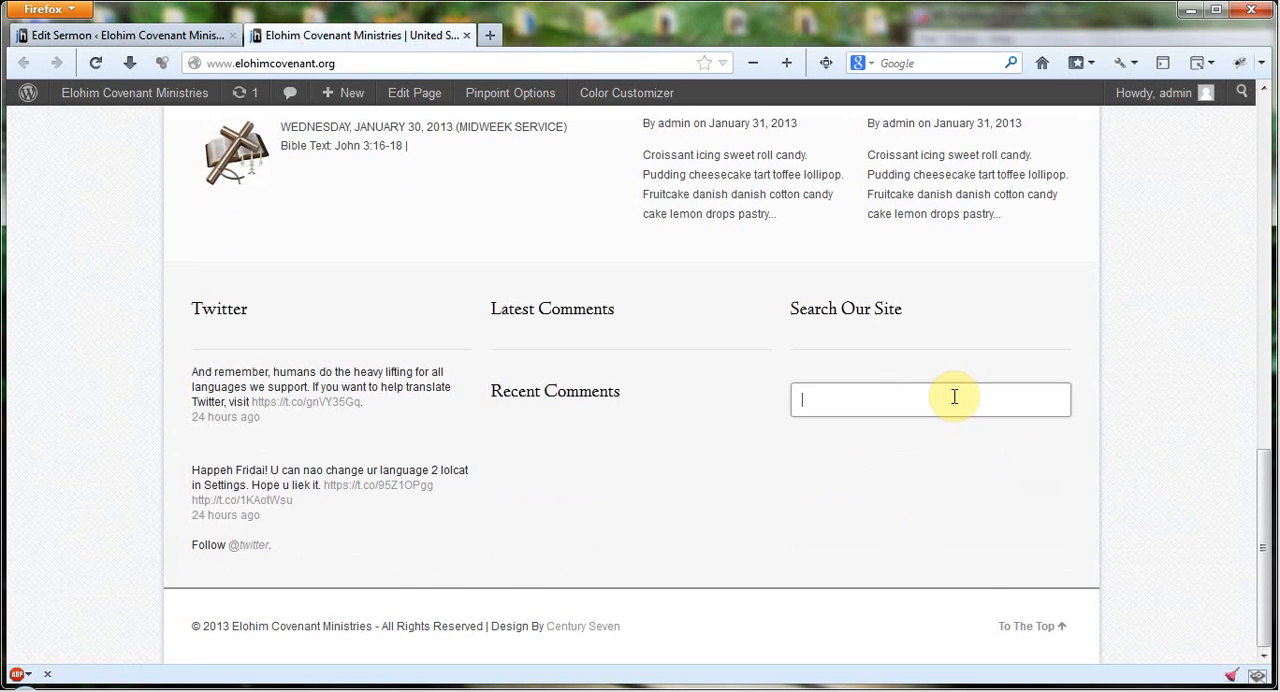
left_click(120, 40)
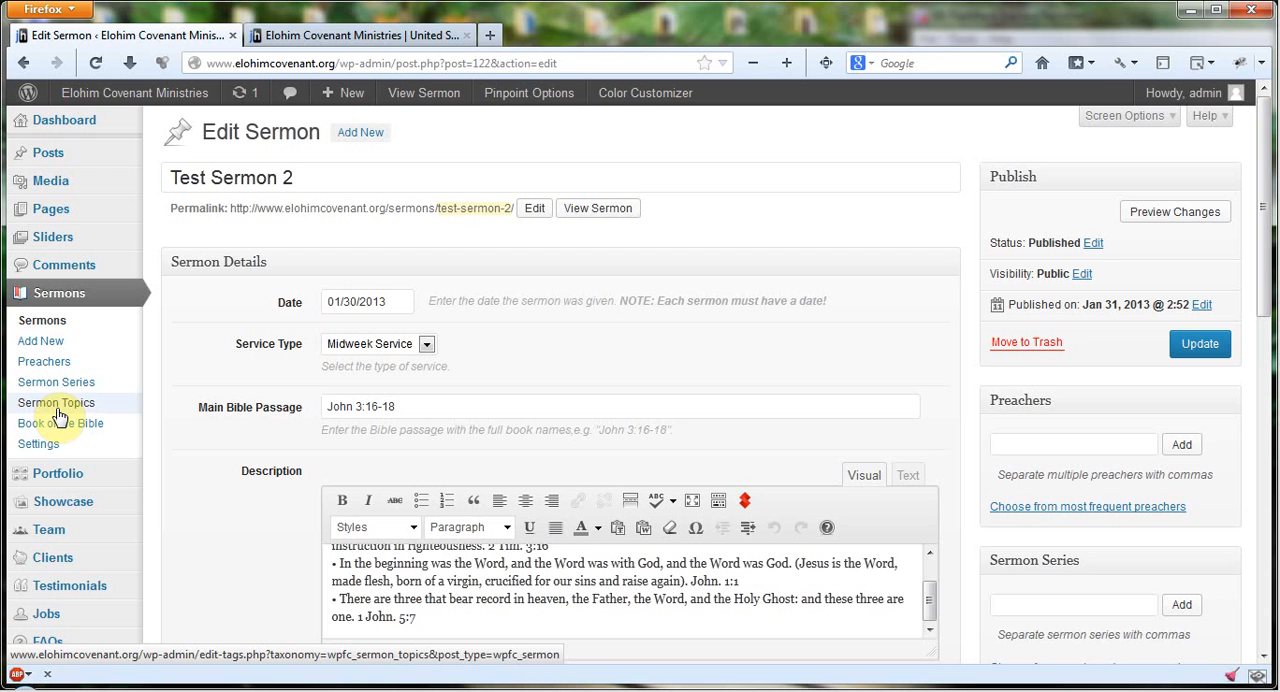
left_click(300, 35)
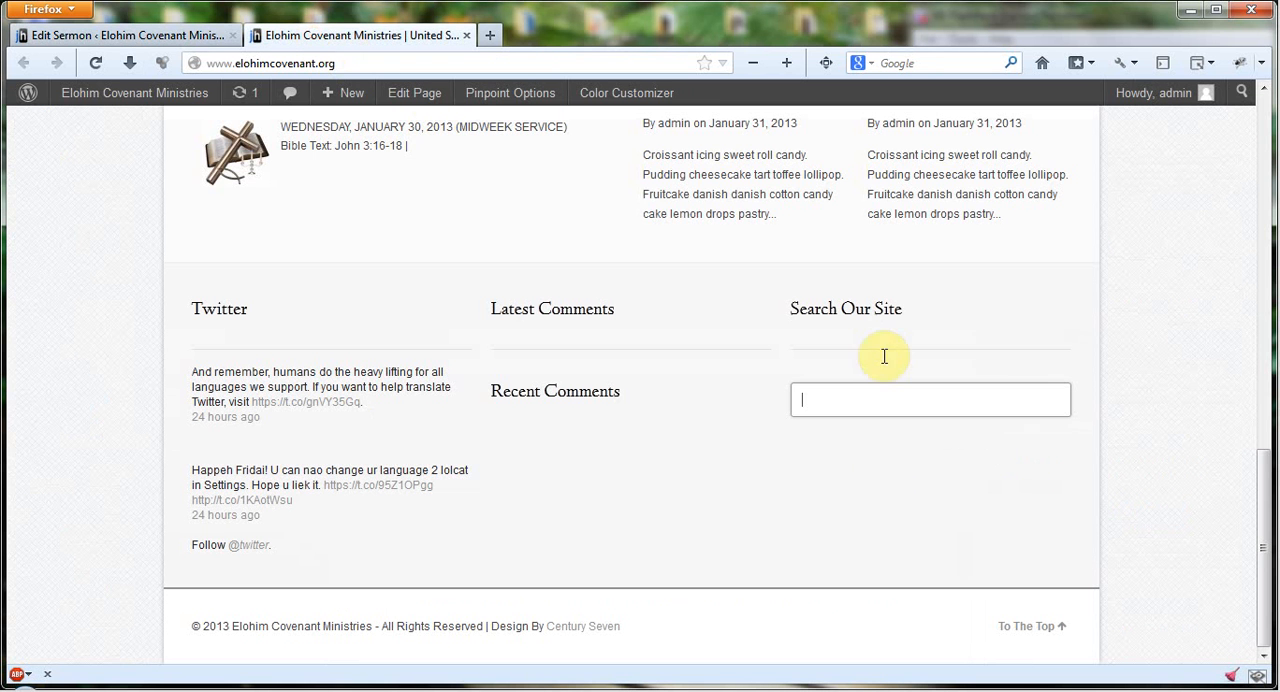
left_click(934, 405)
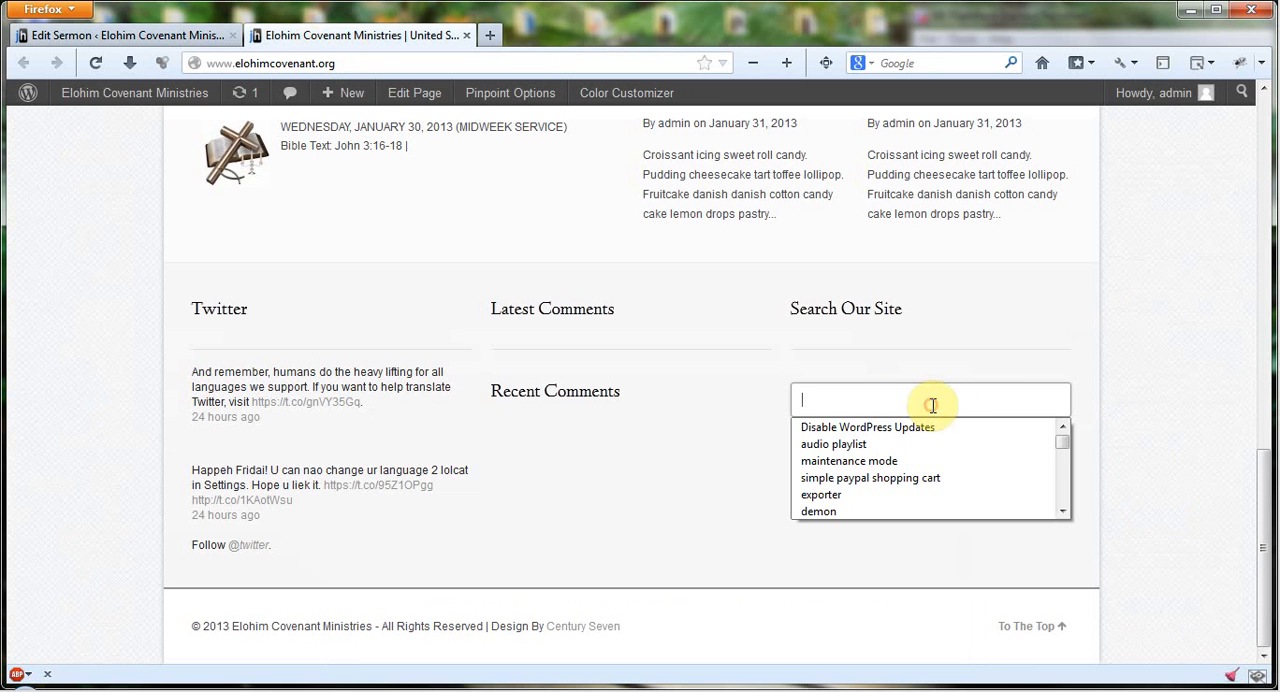
left_click(127, 37)
scroll(230, 478, "down", 2)
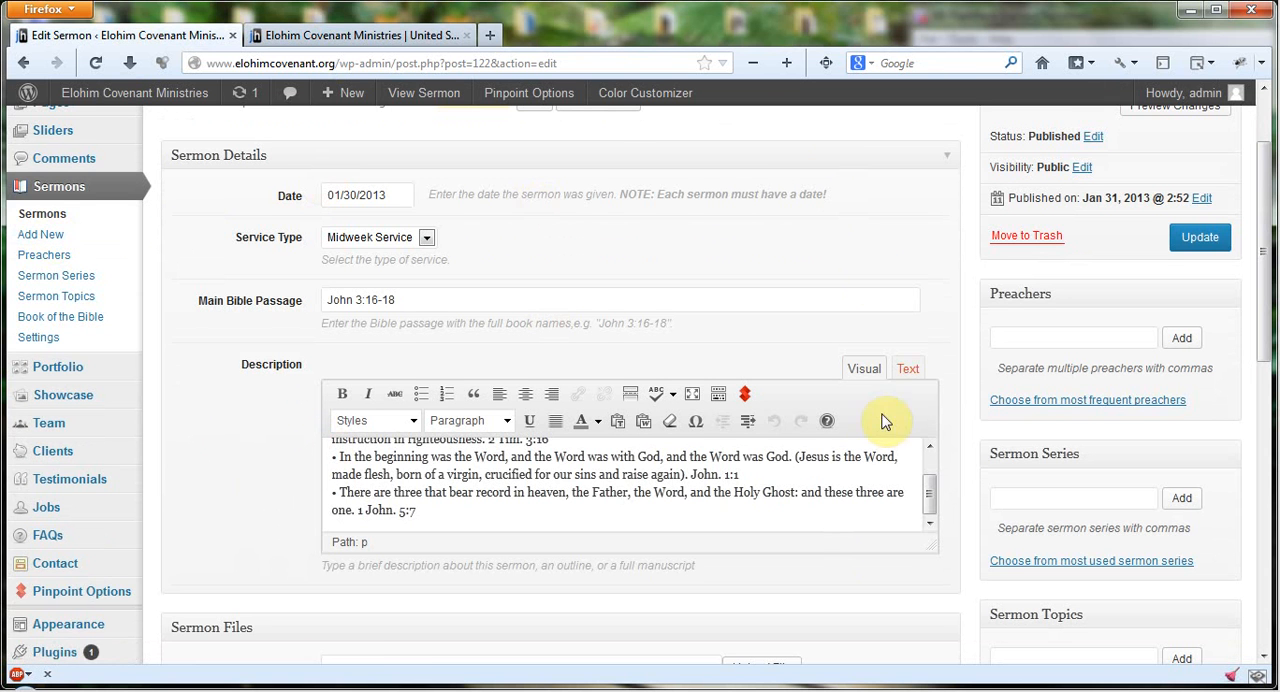
scroll(866, 340, "up", 2)
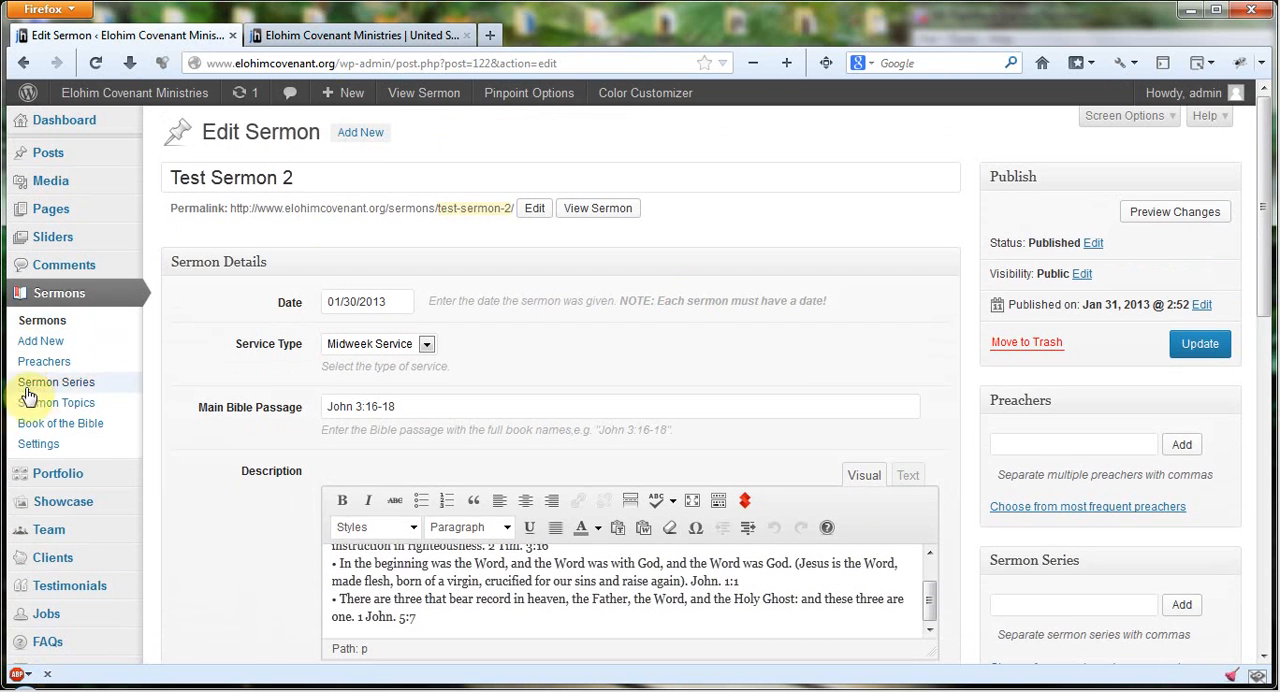